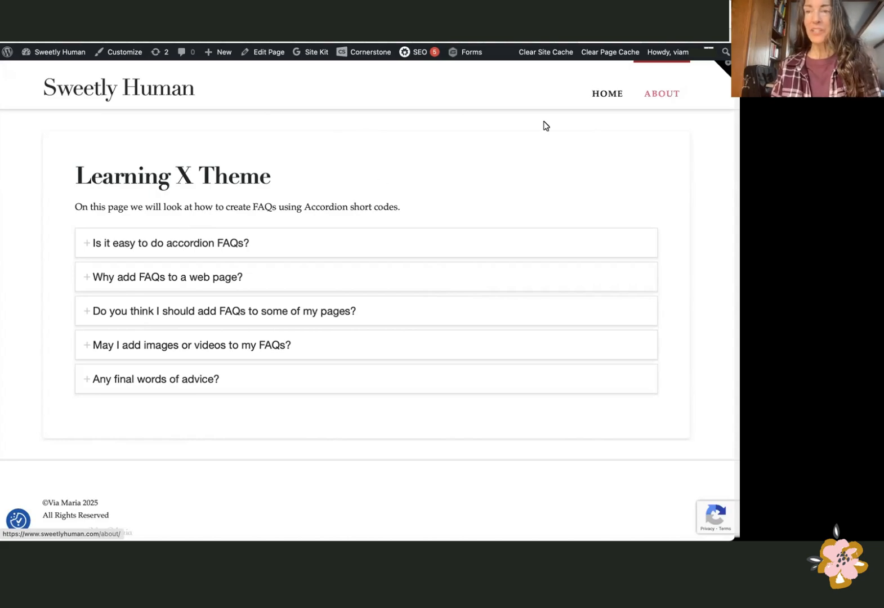
Review the accordion shortcodes in the Learning X Theme page editor, then switch to the theme's Accordion demo page
{"action": "left_click", "coordinate": [662, 40]}
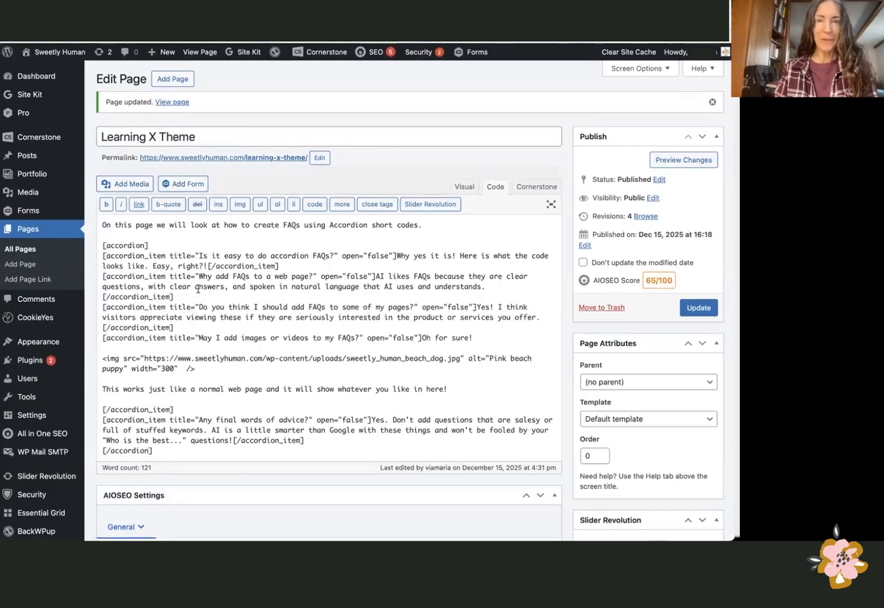
{"action": "scroll", "coordinate": [198, 289], "scroll_direction": "down", "scroll_amount": 1}
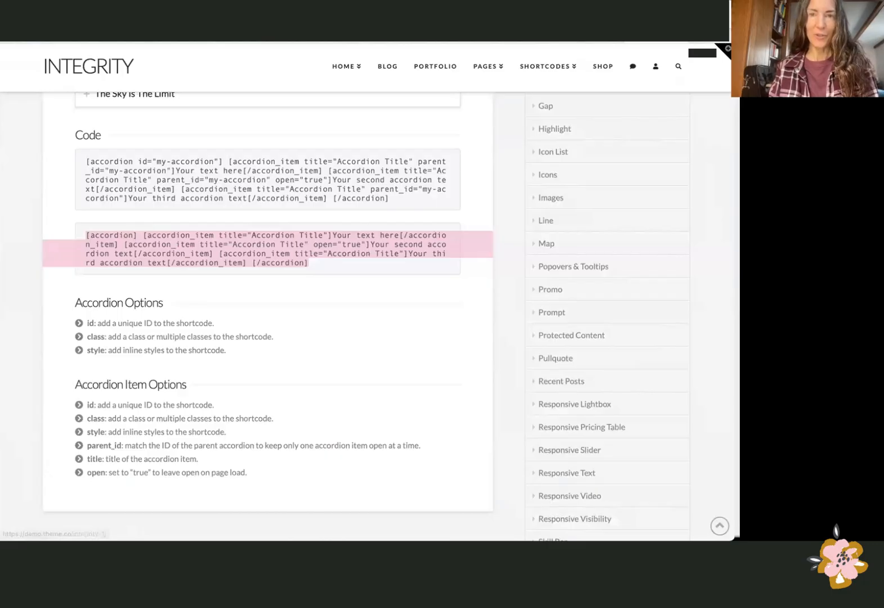
{"action": "left_click", "coordinate": [350, 28]}
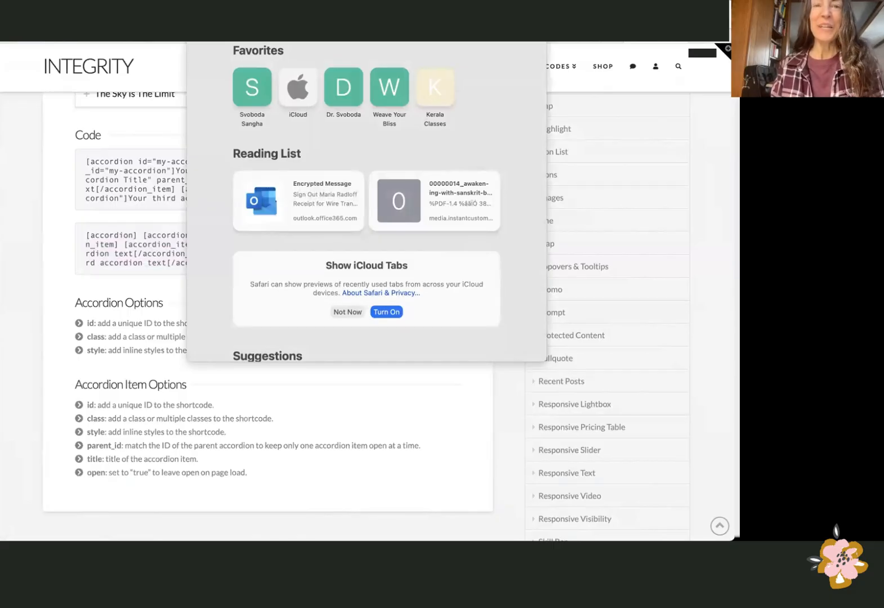
{"action": "left_click", "coordinate": [347, 422]}
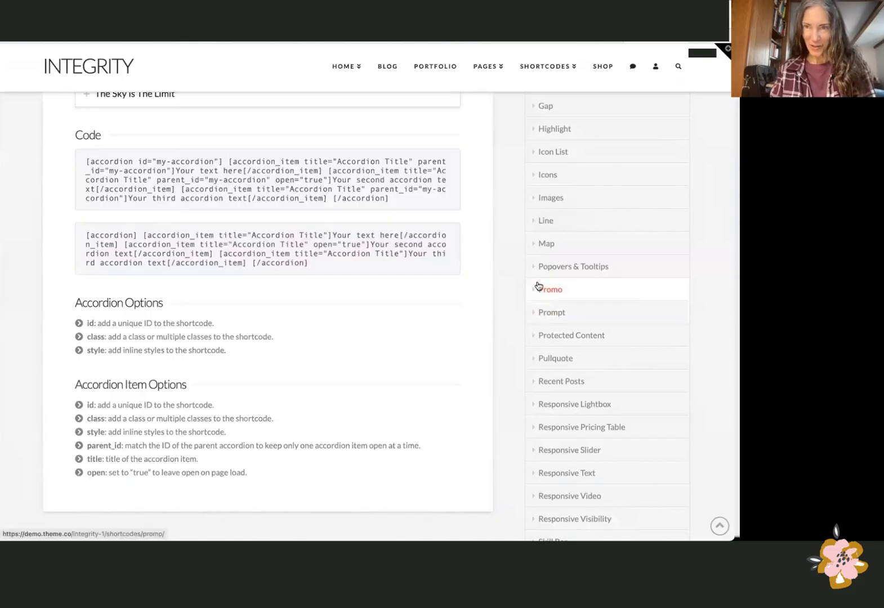
Copy the second accordion code sample, the one without an id, from the Accordion demo page
{"action": "scroll", "coordinate": [537, 286], "scroll_direction": "up", "scroll_amount": 8}
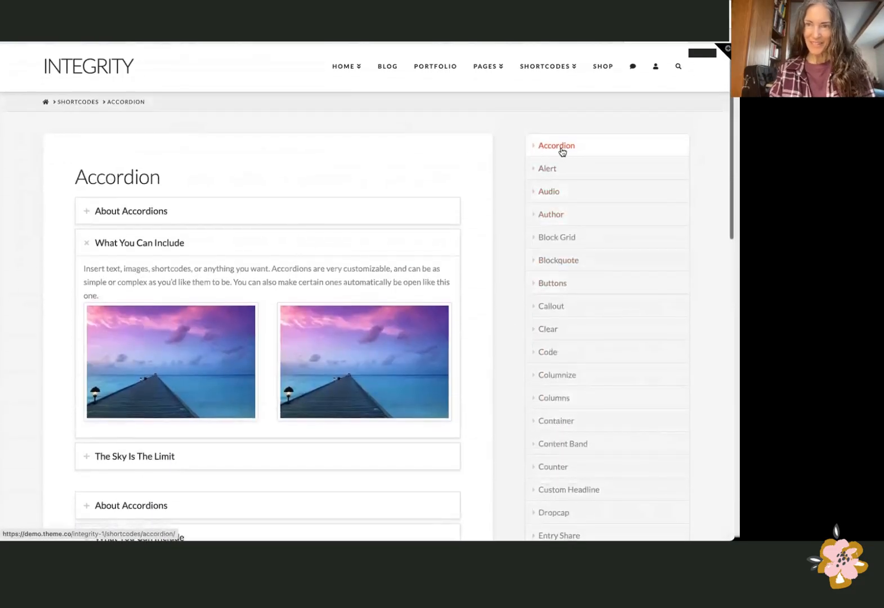
{"action": "scroll", "coordinate": [241, 227], "scroll_direction": "down", "scroll_amount": 4}
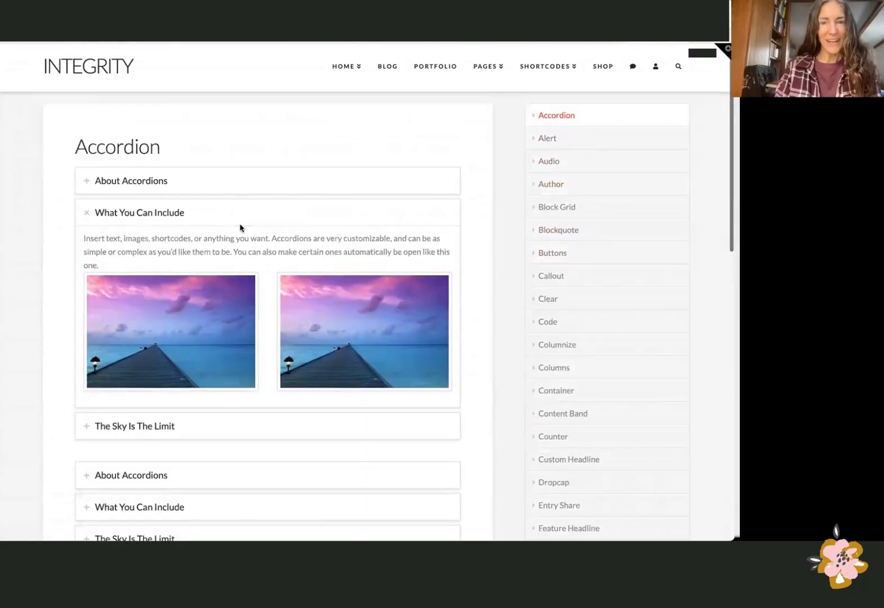
{"action": "scroll", "coordinate": [241, 227], "scroll_direction": "down", "scroll_amount": 2}
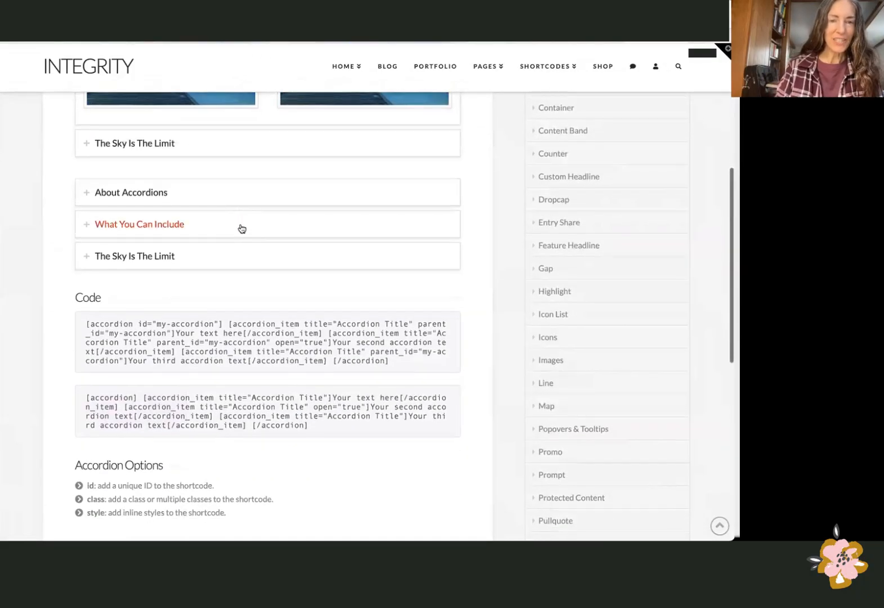
{"action": "scroll", "coordinate": [241, 227], "scroll_direction": "down", "scroll_amount": 2}
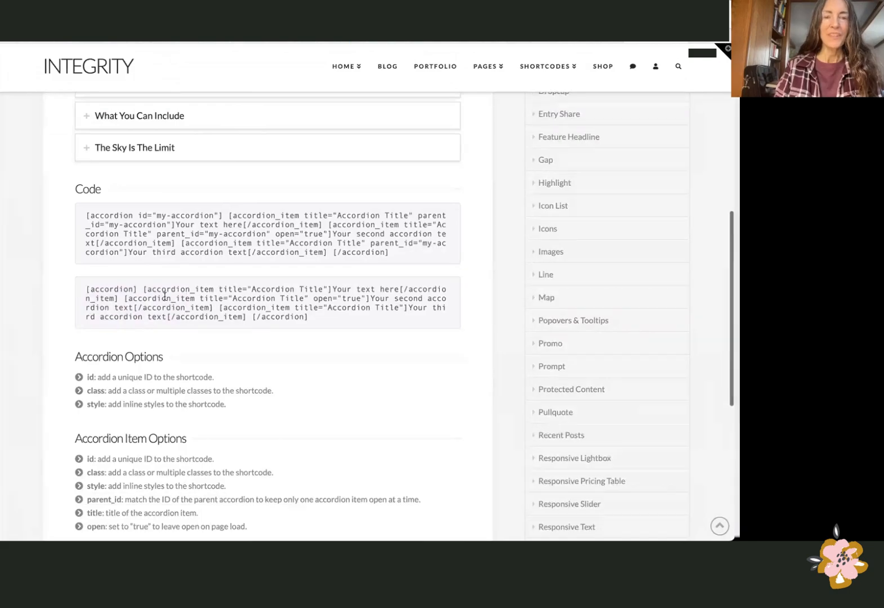
{"action": "left_click_drag", "start_coordinate": [82, 289], "coordinate": [349, 320]}
{"action": "key", "text": "super+c"}
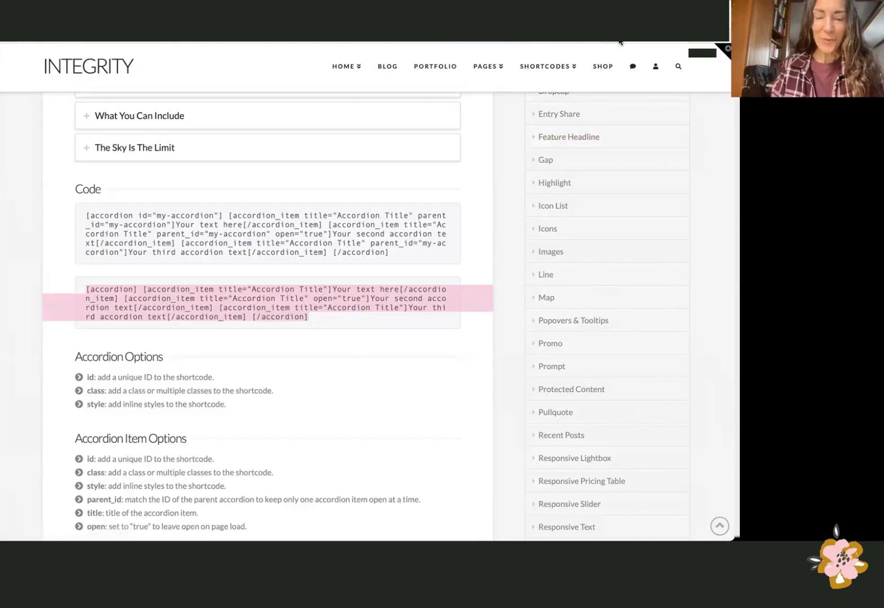
Switch to the Learning X Theme page editor and compare its Visual and Code views, ending in Code view
{"action": "mouse_move", "coordinate": [619, 42]}
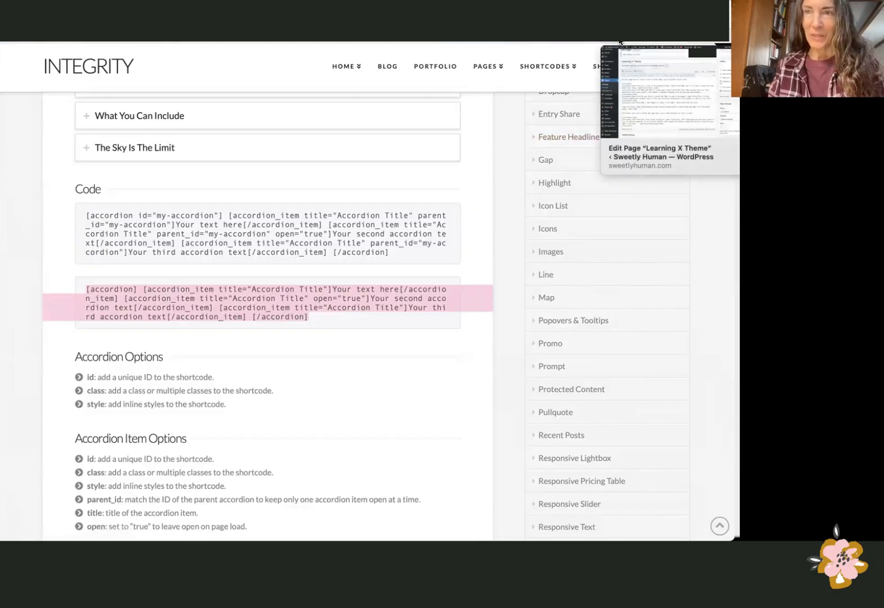
{"action": "left_click", "coordinate": [620, 42]}
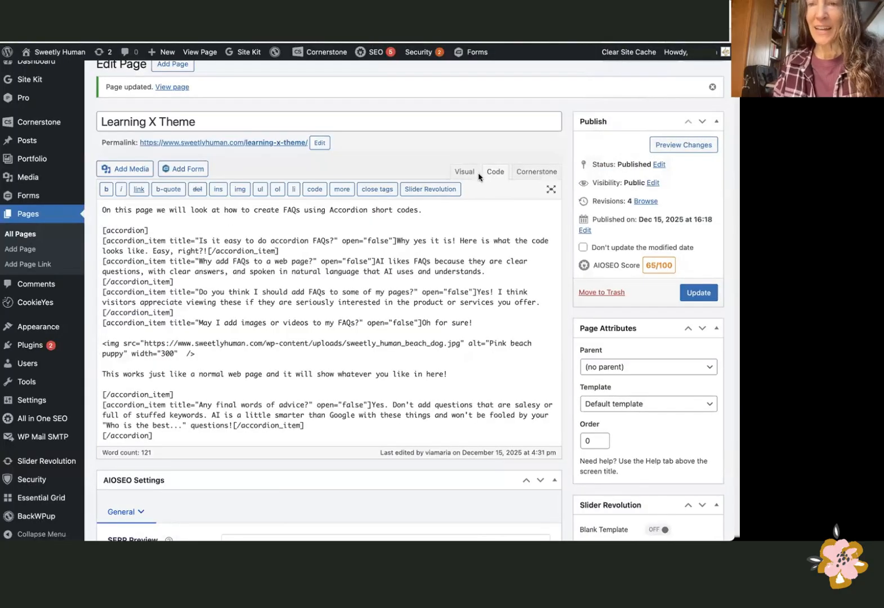
{"action": "left_click", "coordinate": [461, 175]}
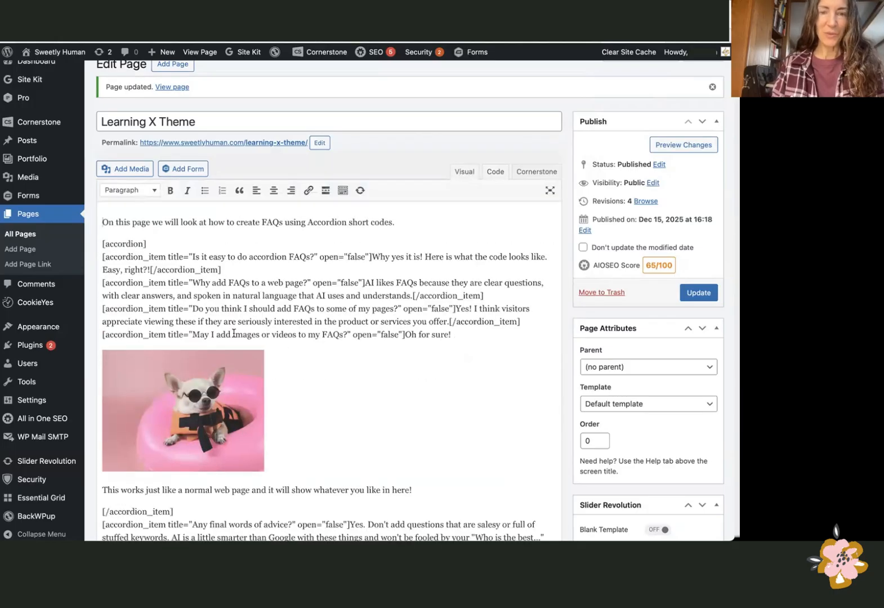
{"action": "scroll", "coordinate": [410, 211], "scroll_direction": "down", "scroll_amount": 1}
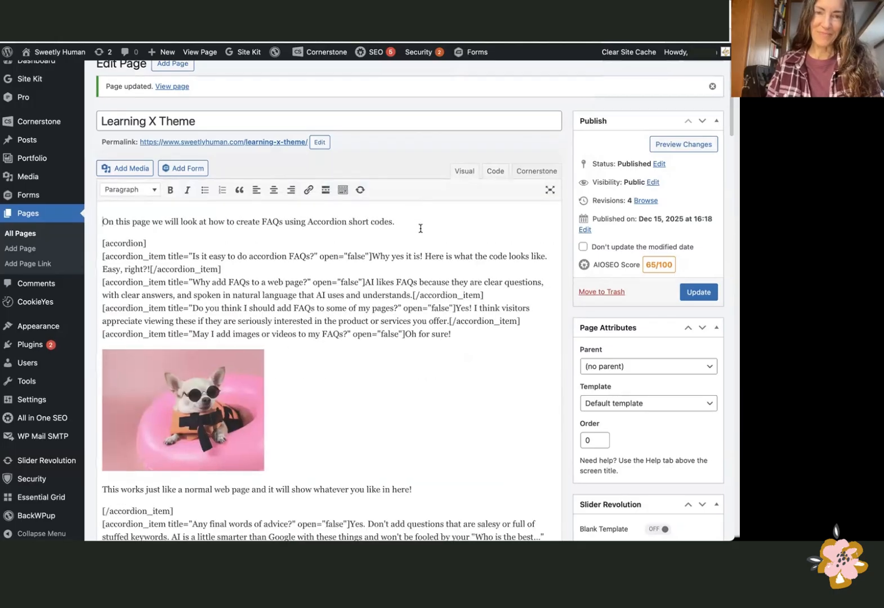
{"action": "left_click", "coordinate": [494, 175]}
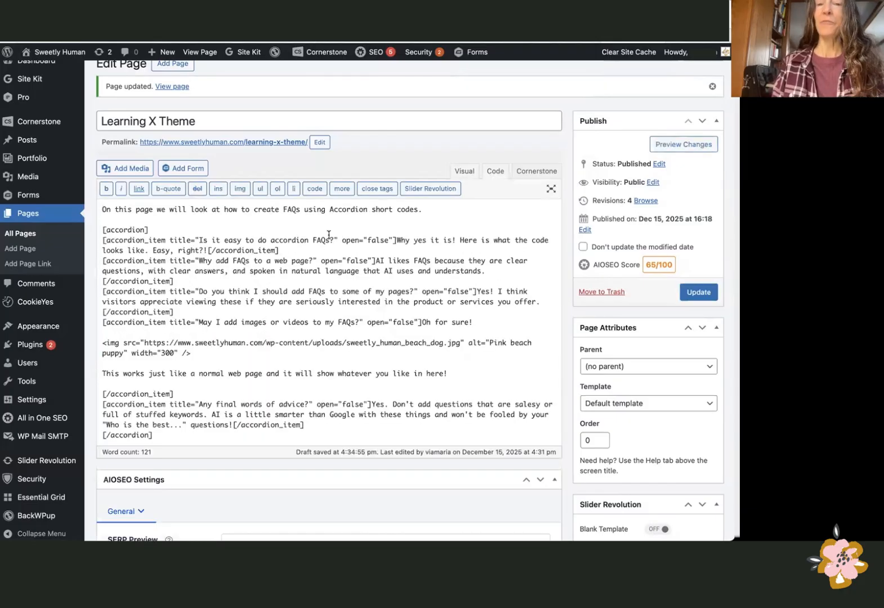
{"action": "left_click", "coordinate": [465, 171]}
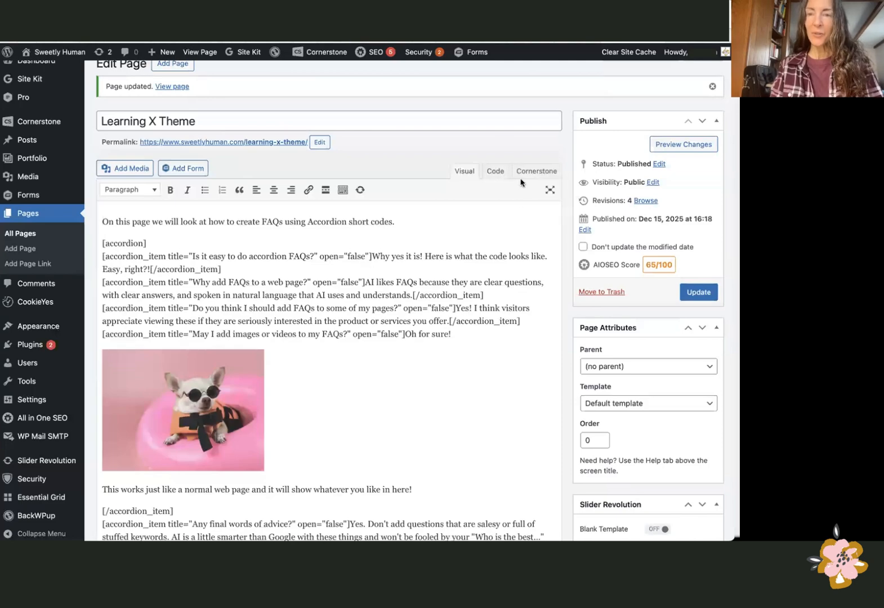
{"action": "left_click", "coordinate": [498, 173]}
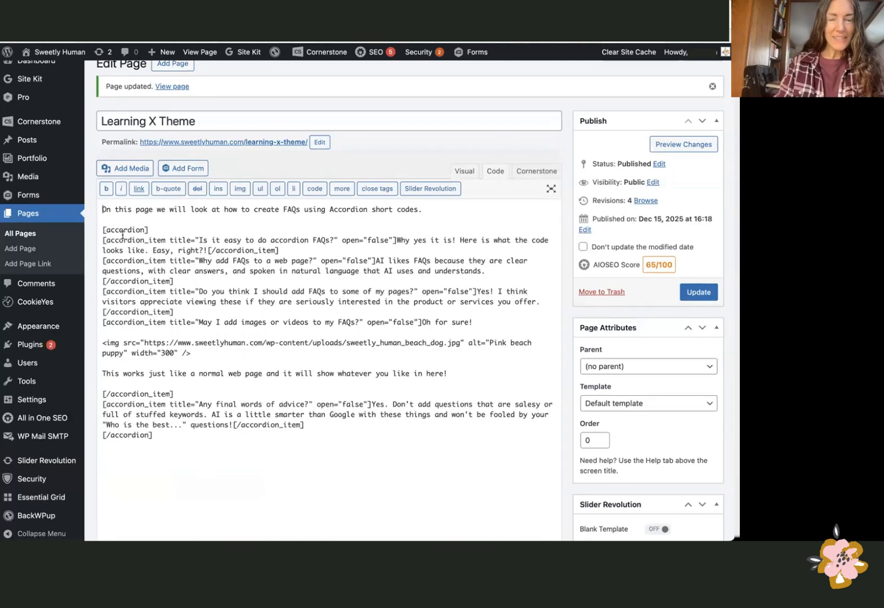
Paste the copied accordion shortcode a few blank lines below the closing tag of the existing FAQ accordion
{"action": "left_click", "coordinate": [132, 458]}
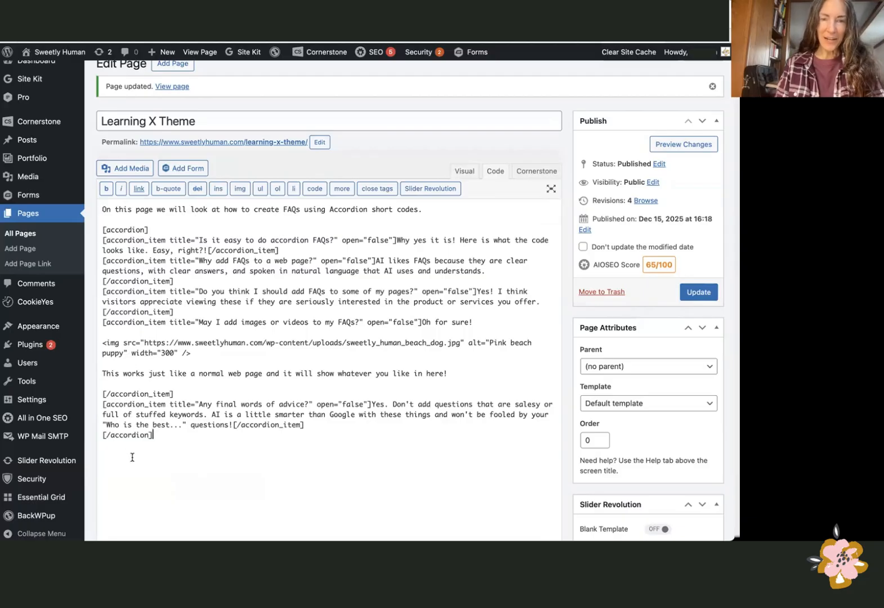
{"action": "key", "text": "Return"}
{"action": "key", "text": "Return"}
{"action": "key", "text": "Return"}
{"action": "key", "text": "Return"}
{"action": "key", "text": "Return"}
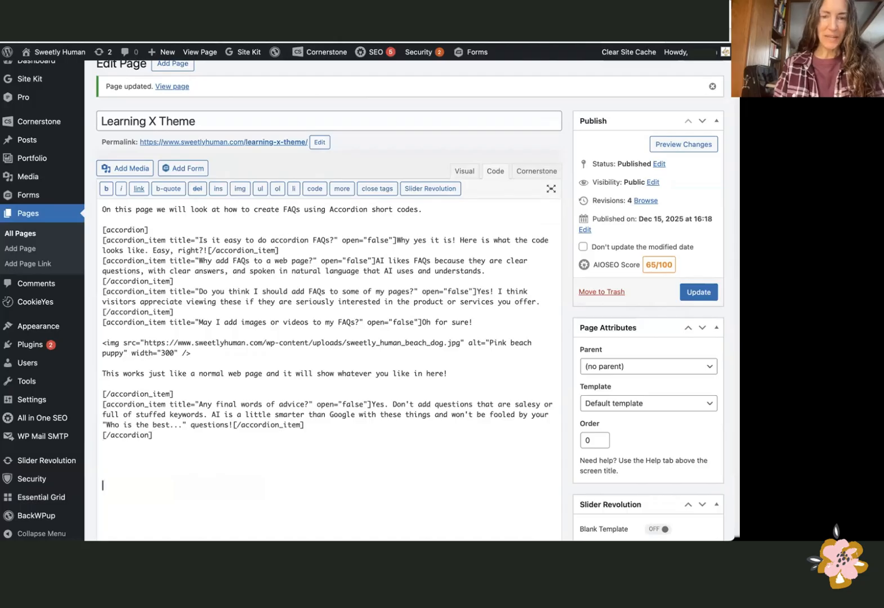
{"action": "key", "text": "super+v"}
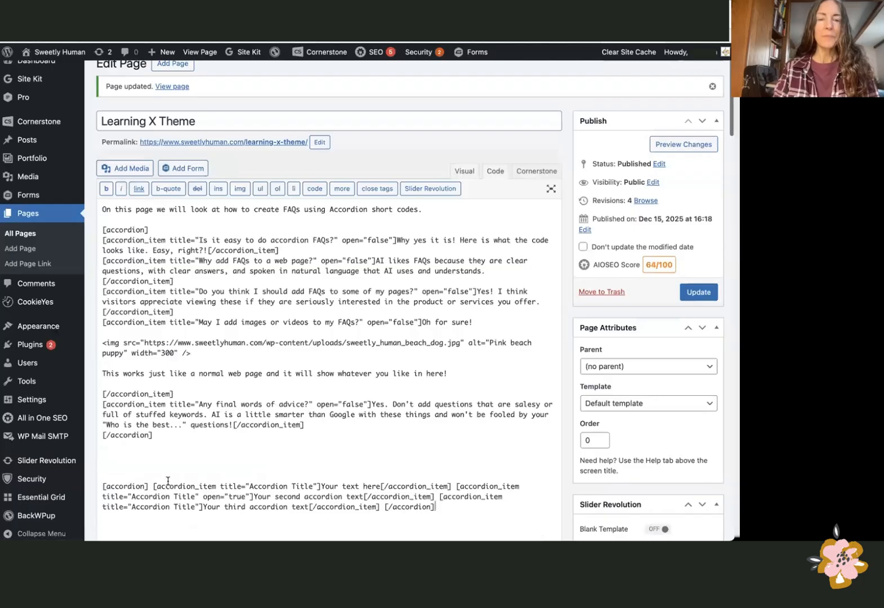
Delete the first accordion item from the pasted shortcode and start the next item on a new line below [accordion]
{"action": "left_click_drag", "start_coordinate": [149, 486], "coordinate": [454, 485]}
{"action": "key", "text": "BackSpace"}
{"action": "key", "text": "BackSpace"}
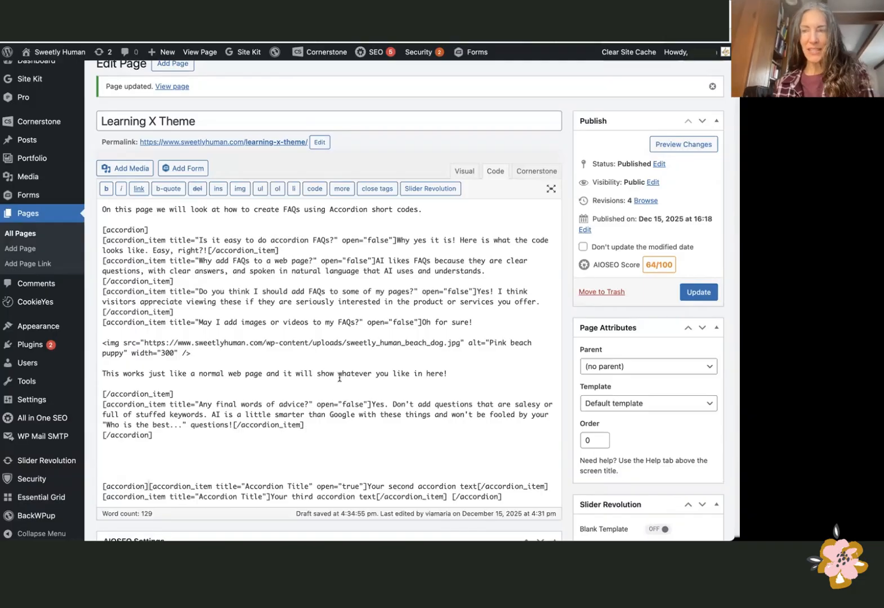
{"action": "scroll", "coordinate": [260, 383], "scroll_direction": "down", "scroll_amount": 2}
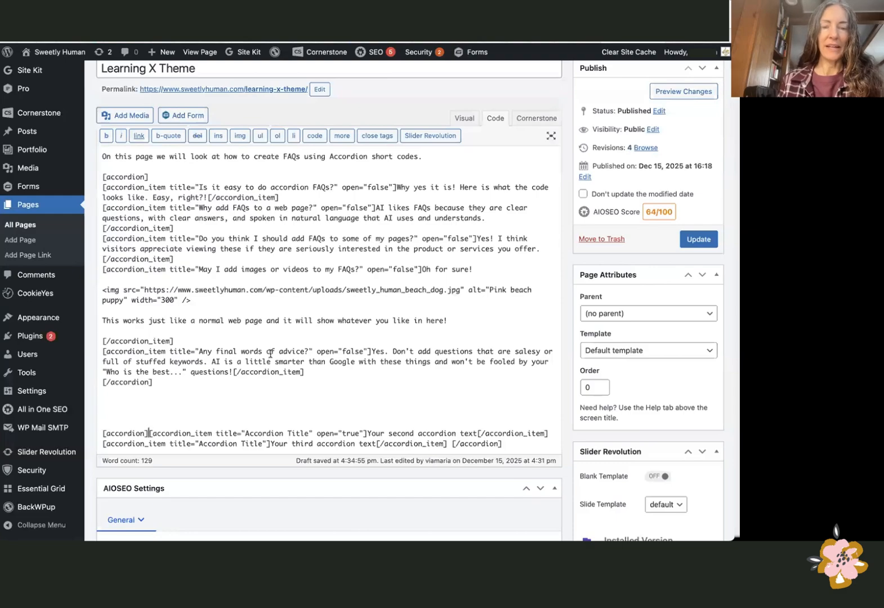
{"action": "key", "text": "Return"}
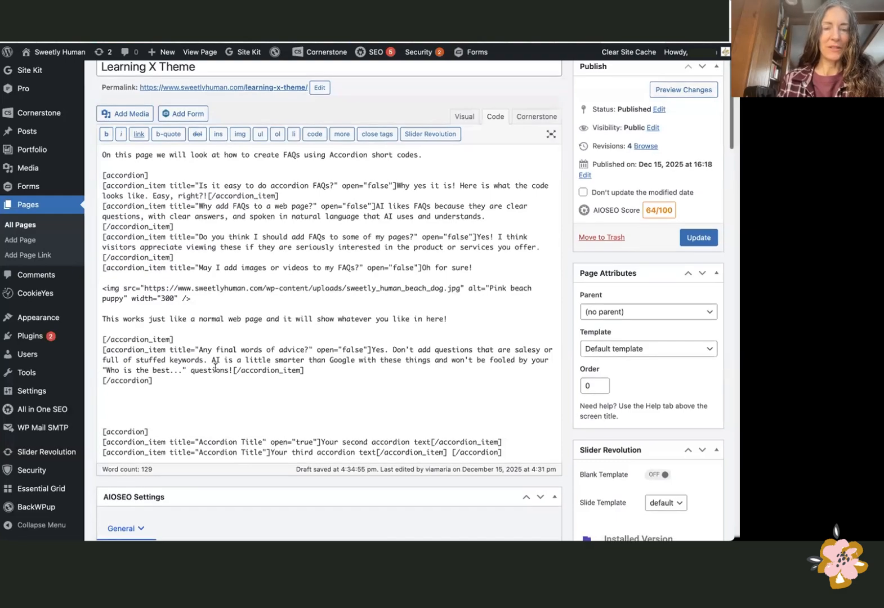
Check the new accordion's opening and closing tags, and put the closing [/accordion] tag on its own line
{"action": "scroll", "coordinate": [215, 368], "scroll_direction": "down", "scroll_amount": 2}
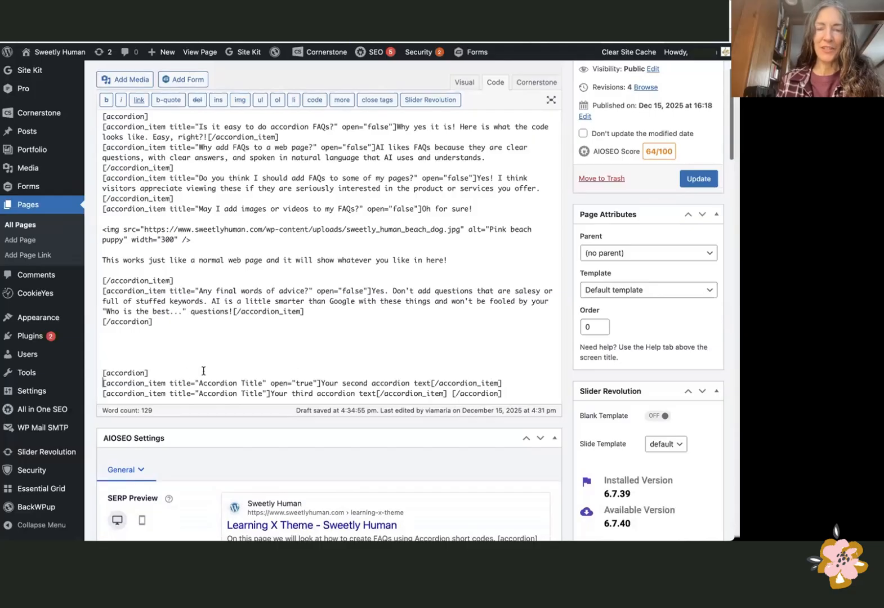
{"action": "scroll", "coordinate": [151, 356], "scroll_direction": "down", "scroll_amount": 1}
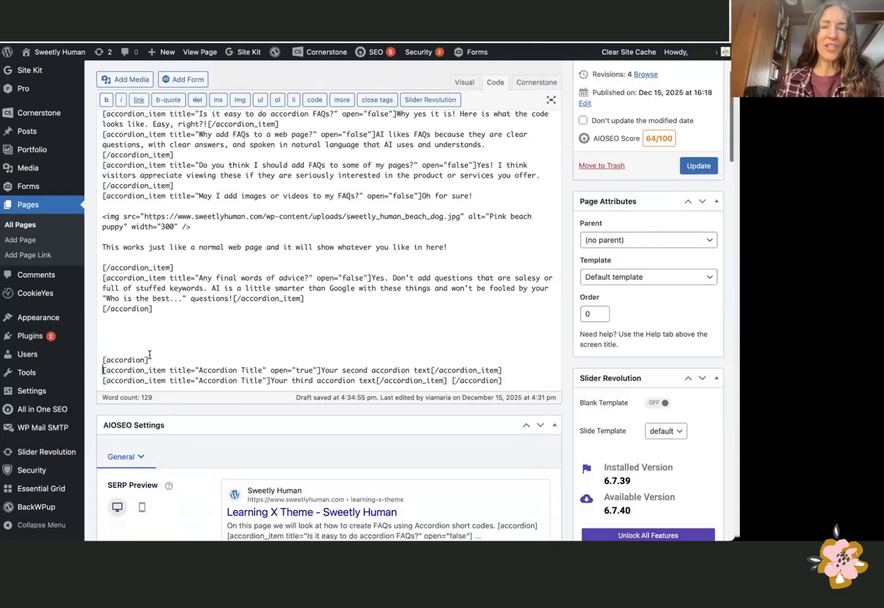
{"action": "left_click_drag", "start_coordinate": [150, 357], "coordinate": [89, 354]}
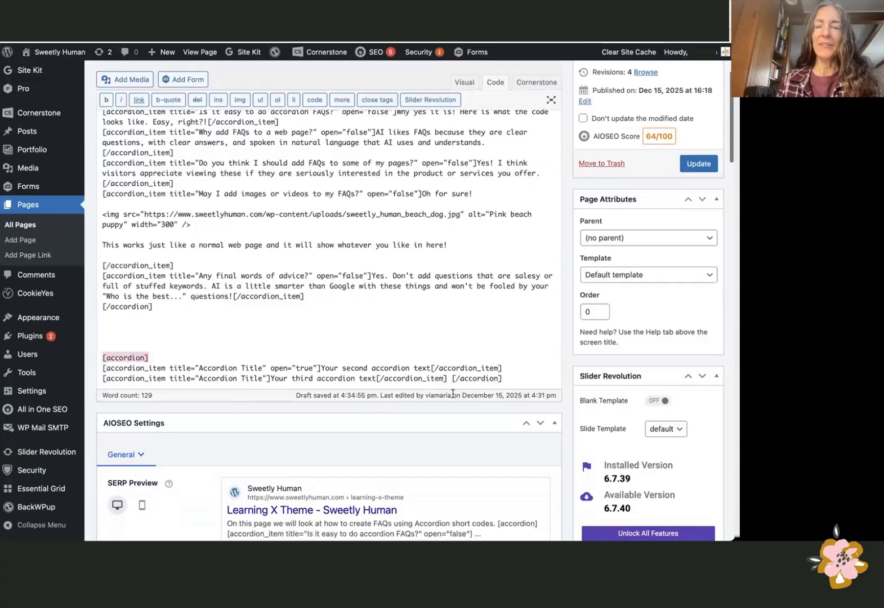
{"action": "left_click_drag", "start_coordinate": [452, 378], "coordinate": [503, 379]}
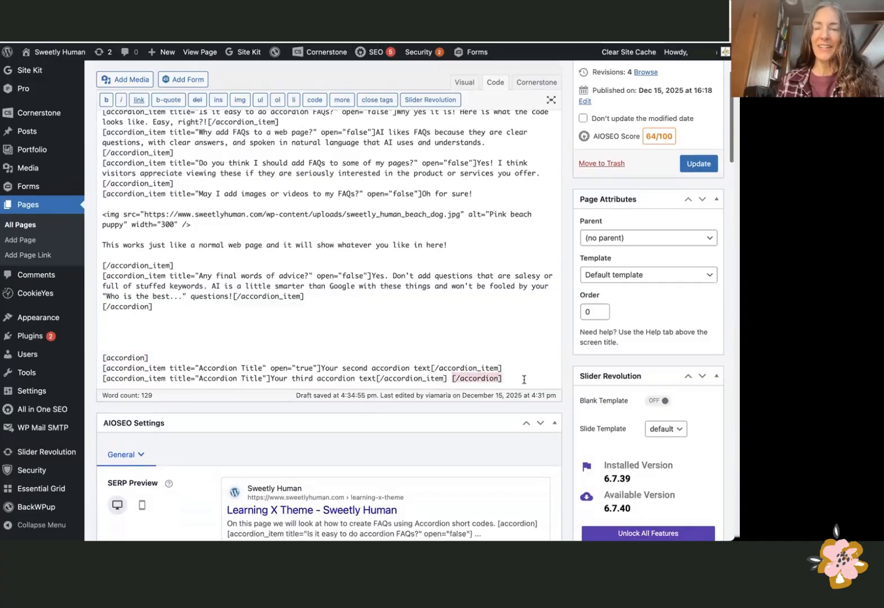
{"action": "left_click", "coordinate": [451, 379]}
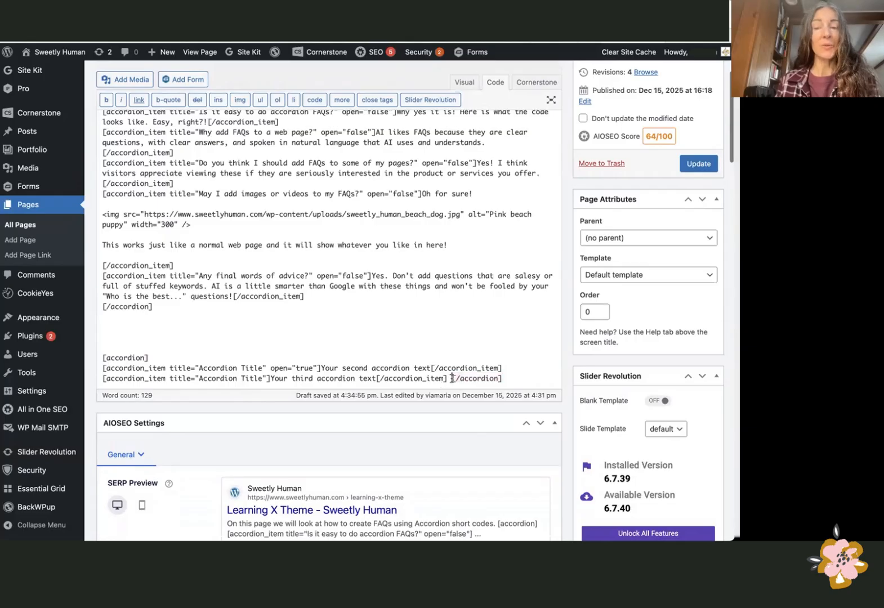
{"action": "key", "text": "Return"}
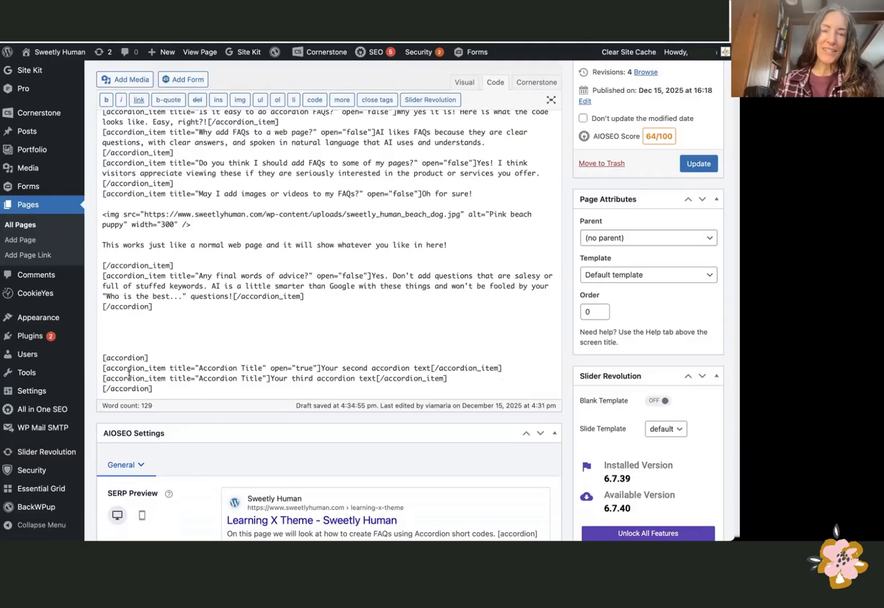
Examine the first new accordion item's title and open attributes, and compare them with the open attribute of the first existing FAQ item
{"action": "left_click_drag", "start_coordinate": [104, 368], "coordinate": [515, 367]}
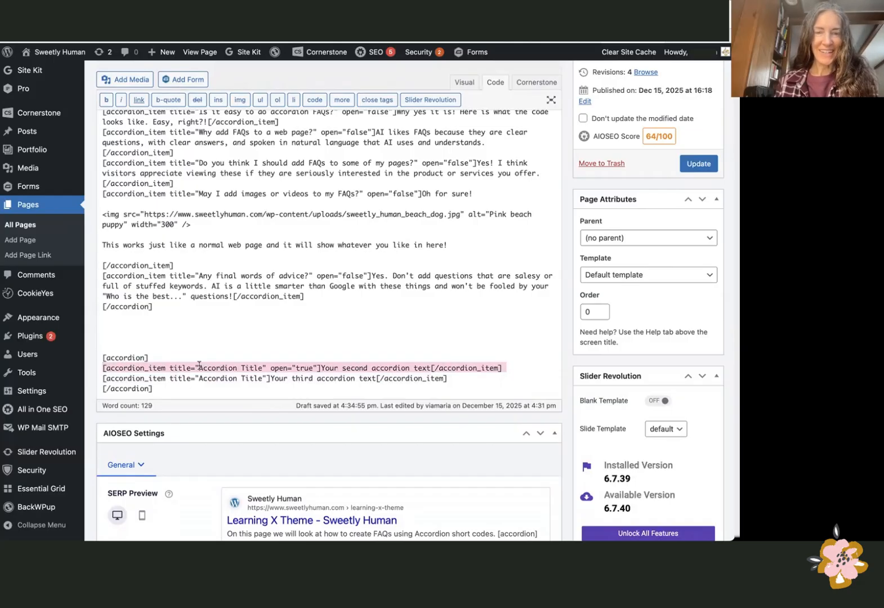
{"action": "left_click_drag", "start_coordinate": [199, 369], "coordinate": [263, 370]}
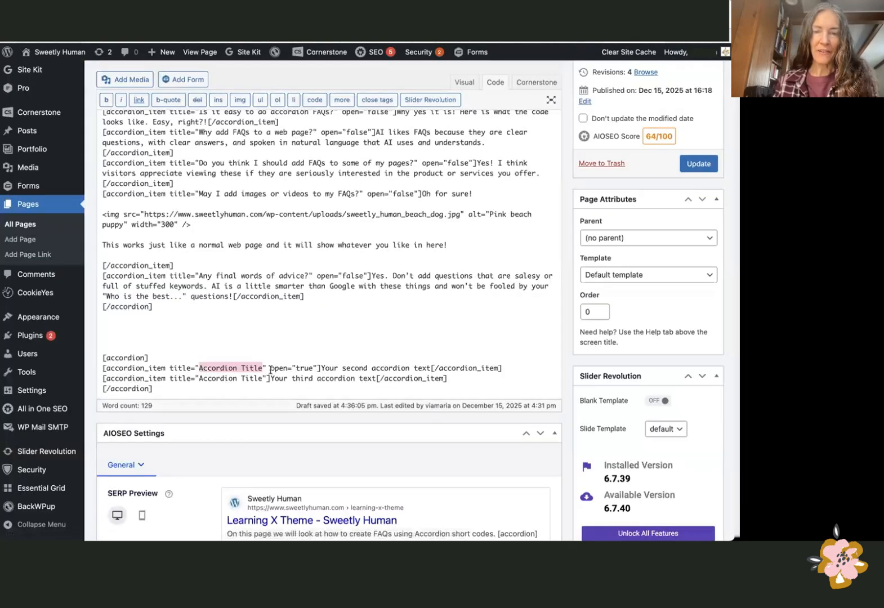
{"action": "left_click_drag", "start_coordinate": [271, 370], "coordinate": [317, 368]}
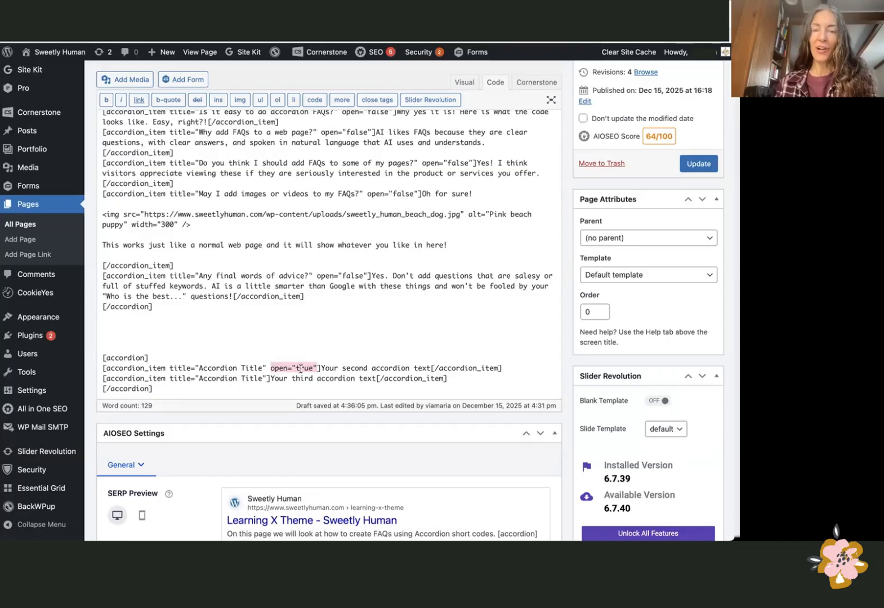
{"action": "left_click_drag", "start_coordinate": [297, 369], "coordinate": [313, 370]}
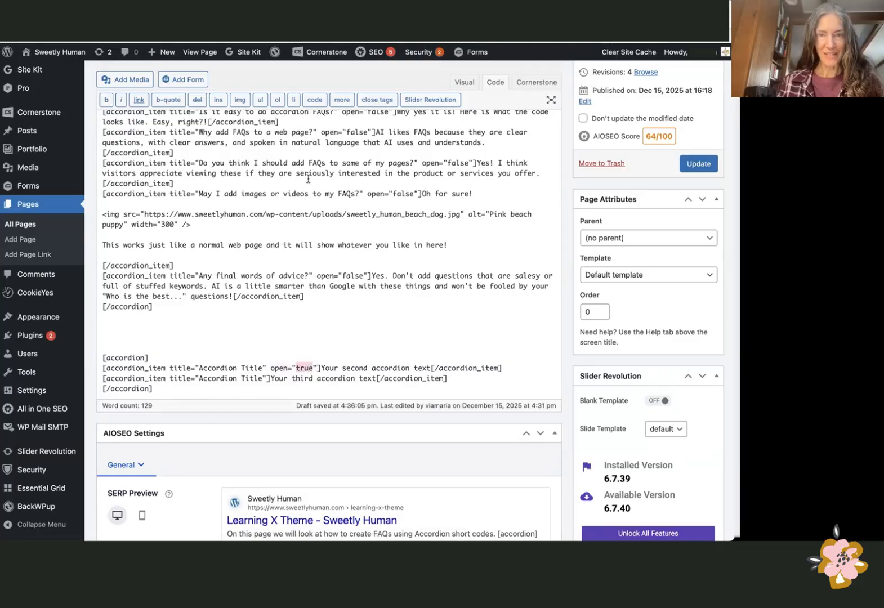
{"action": "scroll", "coordinate": [308, 179], "scroll_direction": "up", "scroll_amount": 2}
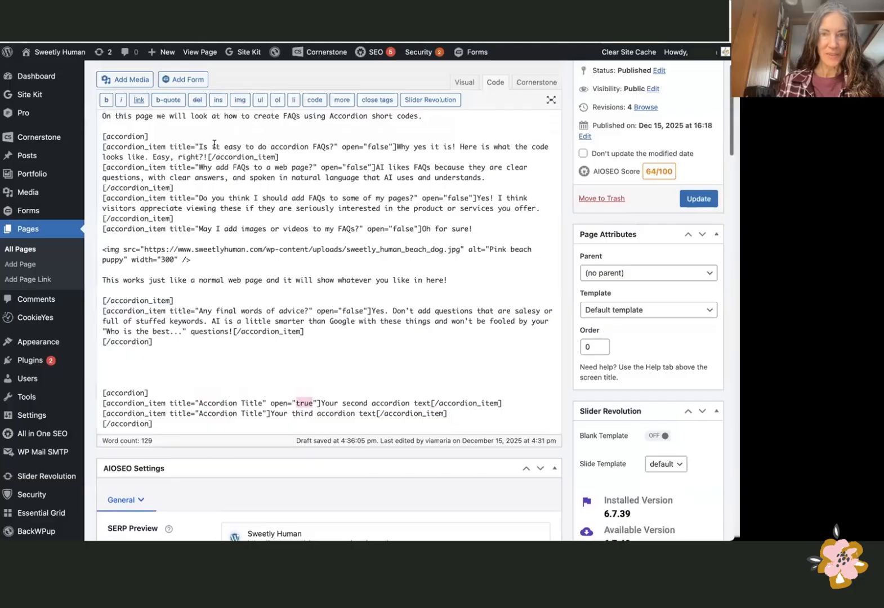
{"action": "left_click_drag", "start_coordinate": [342, 147], "coordinate": [392, 145]}
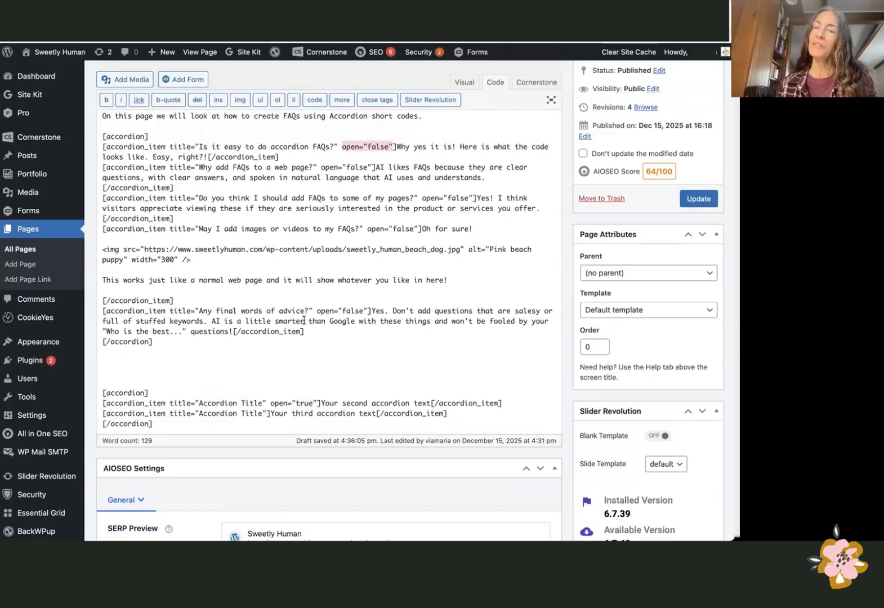
{"action": "scroll", "coordinate": [304, 320], "scroll_direction": "down", "scroll_amount": 1}
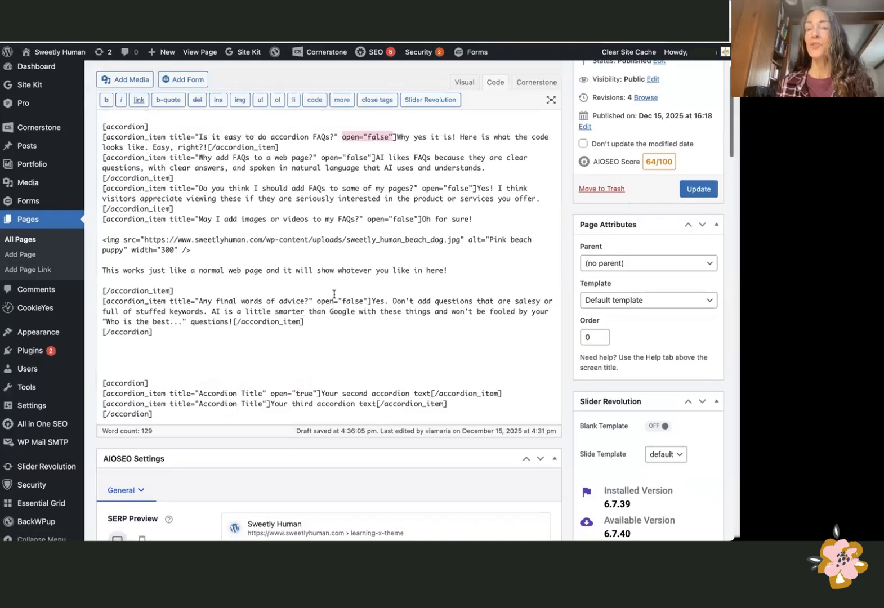
Examine the first new accordion item's opening tag, closing tag, title and body text in the pasted shortcode
{"action": "scroll", "coordinate": [334, 294], "scroll_direction": "down", "scroll_amount": 2}
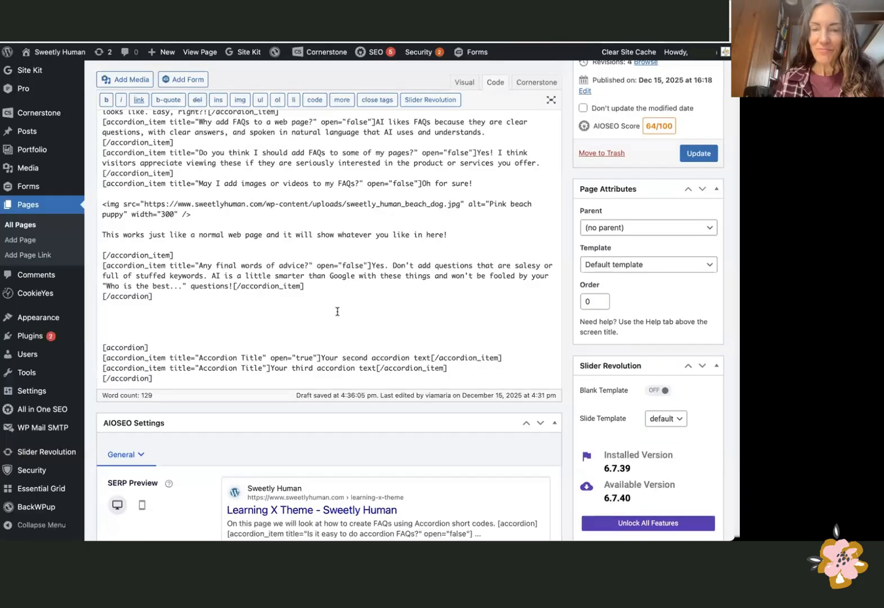
{"action": "left_click_drag", "start_coordinate": [100, 358], "coordinate": [324, 357]}
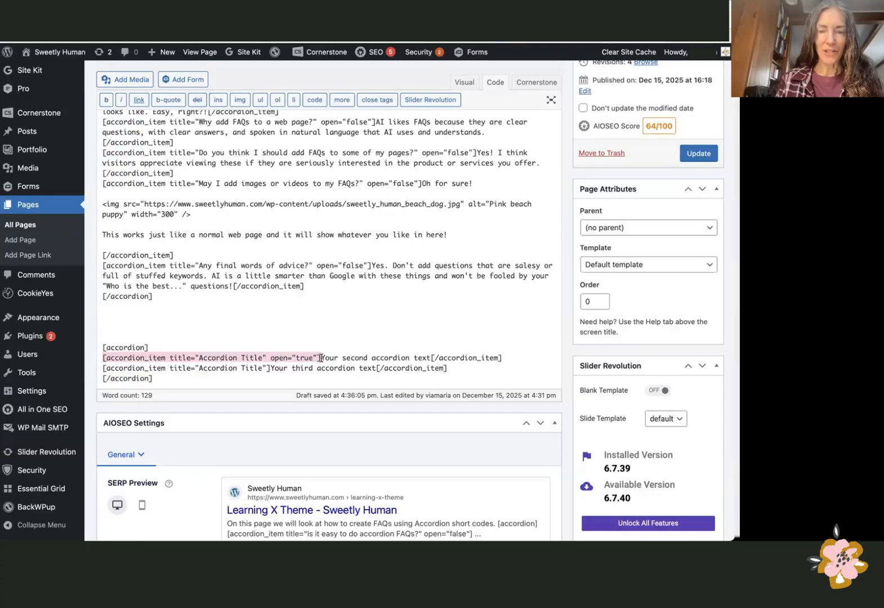
{"action": "left_click_drag", "start_coordinate": [430, 358], "coordinate": [507, 357]}
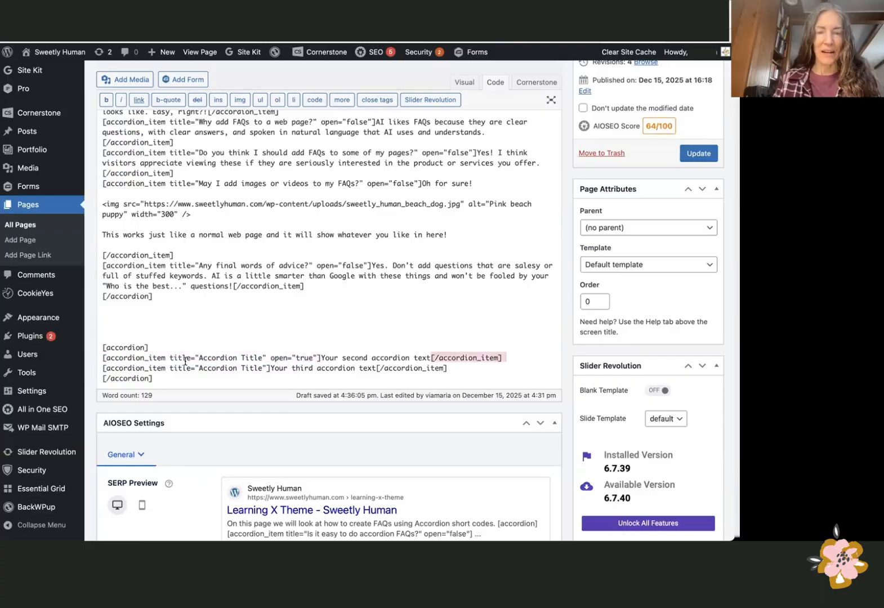
{"action": "left_click_drag", "start_coordinate": [200, 358], "coordinate": [261, 359]}
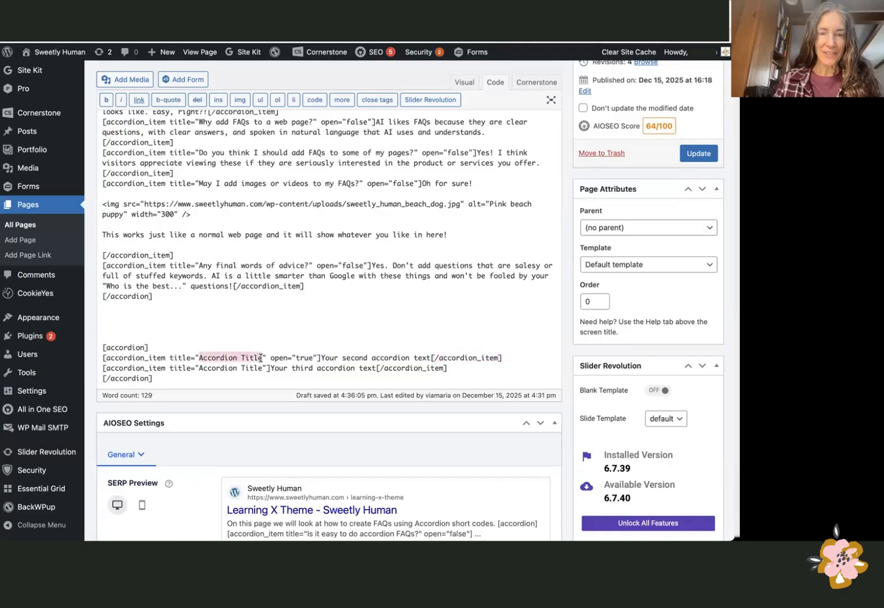
{"action": "left_click_drag", "start_coordinate": [321, 359], "coordinate": [431, 359]}
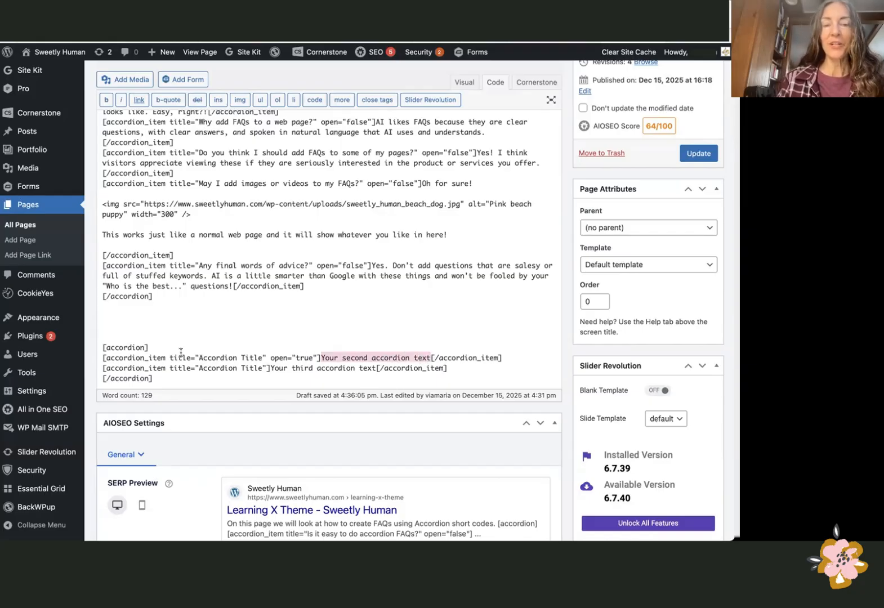
Update the Learning X Theme page to save the newly pasted accordion
{"action": "scroll", "coordinate": [210, 327], "scroll_direction": "up", "scroll_amount": 3}
{"action": "scroll", "coordinate": [210, 327], "scroll_direction": "up", "scroll_amount": 1}
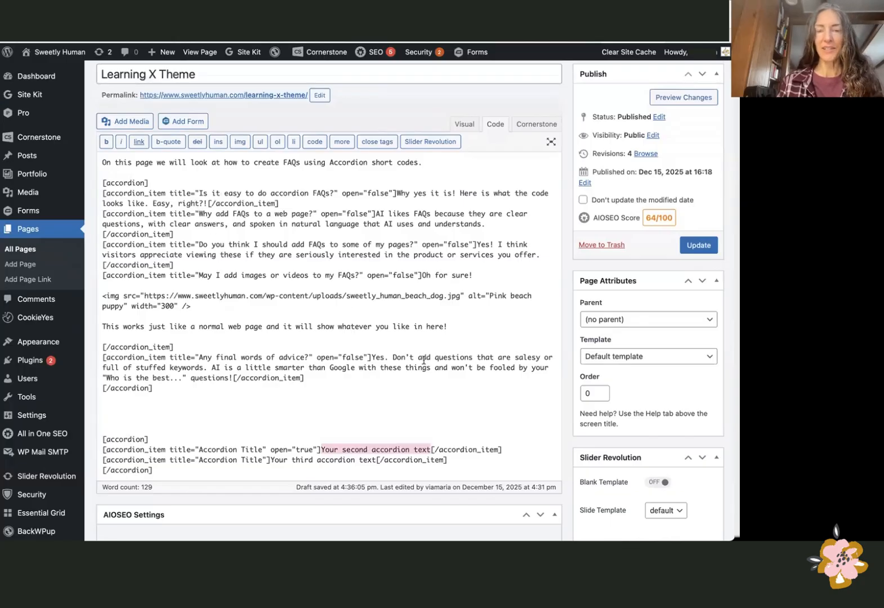
{"action": "left_click", "coordinate": [220, 406]}
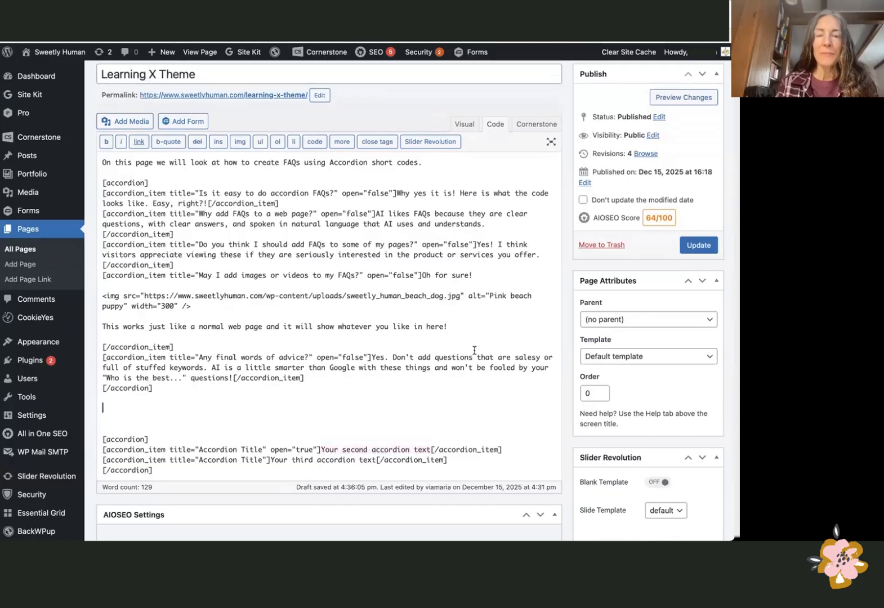
{"action": "left_click", "coordinate": [697, 247]}
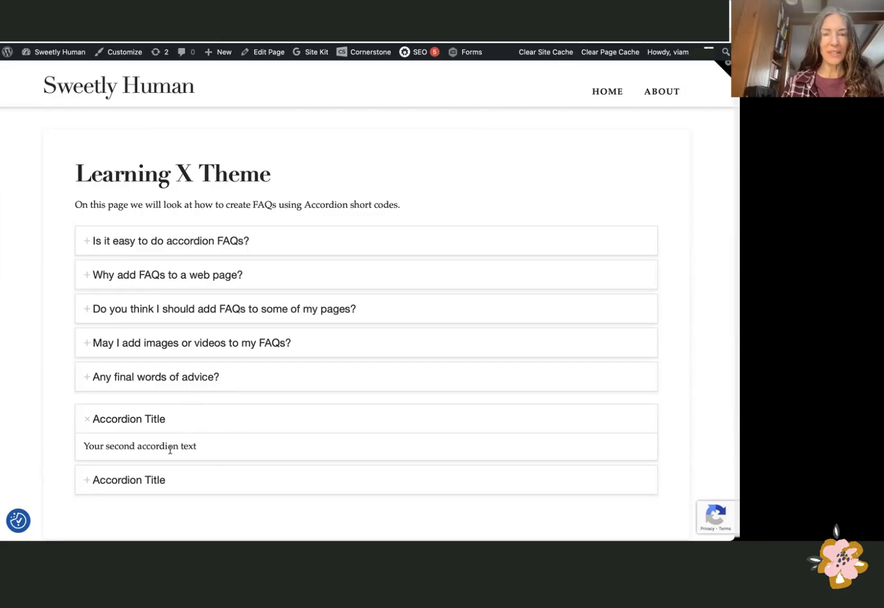
On the published page, expand the FAQs about ease of use, why to add FAQs, and adding images or videos to view their answers
{"action": "left_click", "coordinate": [179, 243]}
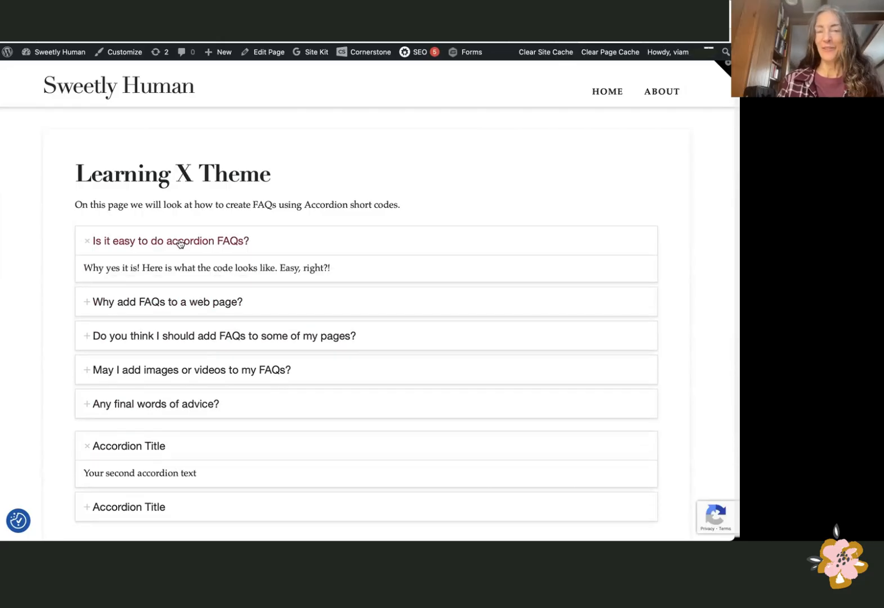
{"action": "left_click", "coordinate": [176, 302]}
{"action": "scroll", "coordinate": [189, 321], "scroll_direction": "down", "scroll_amount": 3}
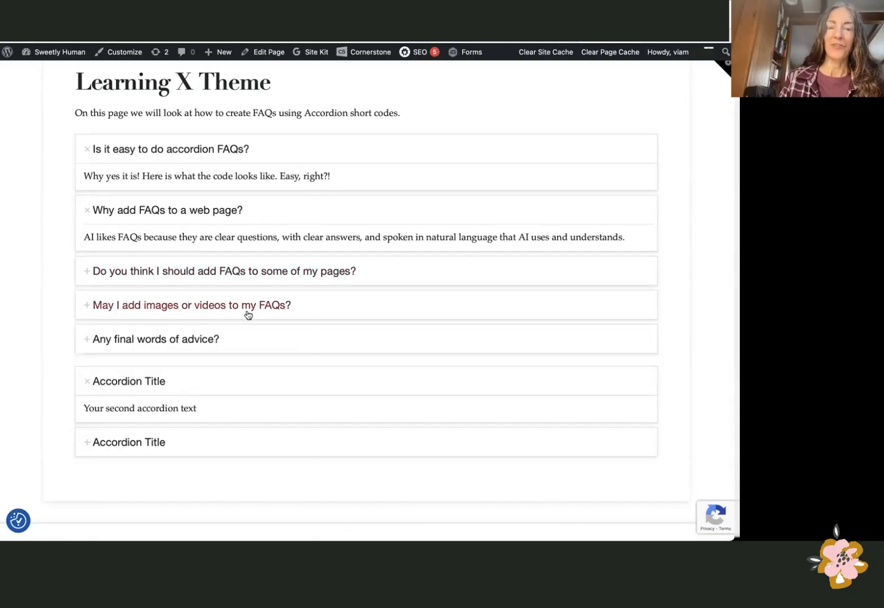
{"action": "left_click", "coordinate": [228, 307]}
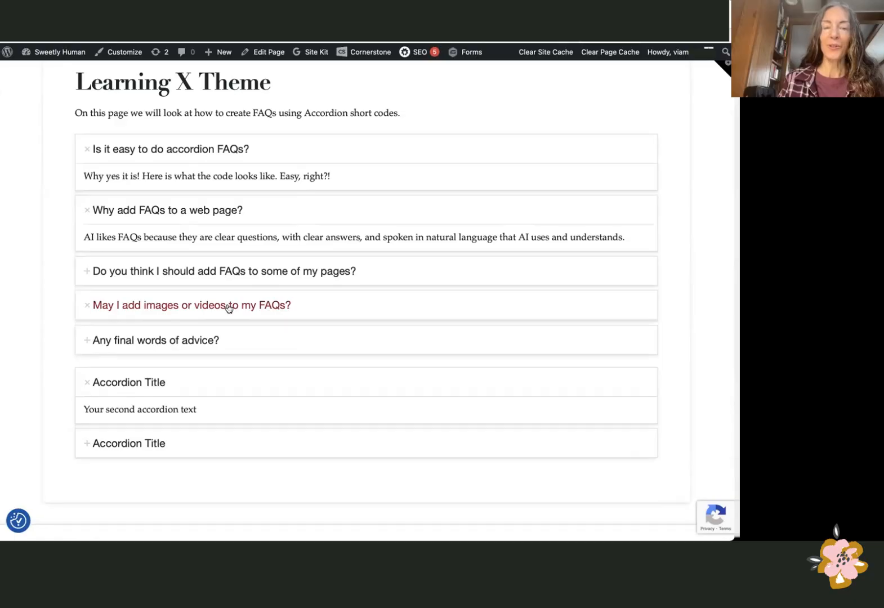
{"action": "scroll", "coordinate": [304, 345], "scroll_direction": "down", "scroll_amount": 3}
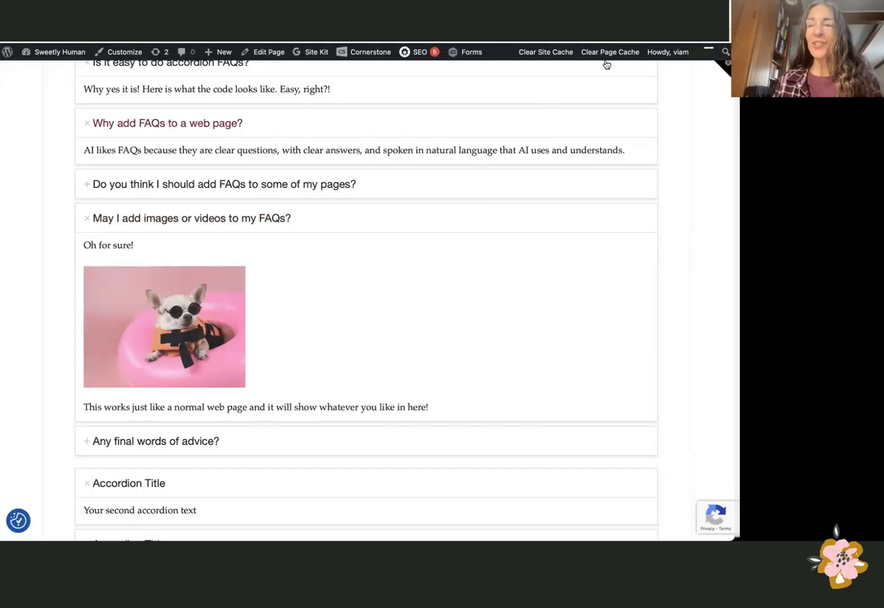
Return to the page editor and examine the opening tag, closing tag and enclosed content of the "May I add images or videos to my FAQs?" item
{"action": "left_click", "coordinate": [651, 29]}
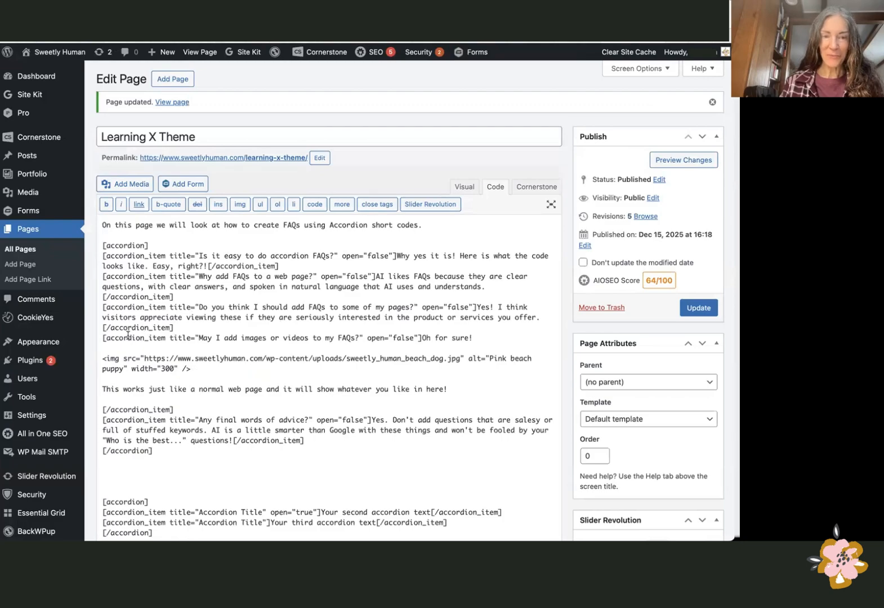
{"action": "left_click_drag", "start_coordinate": [100, 338], "coordinate": [422, 341]}
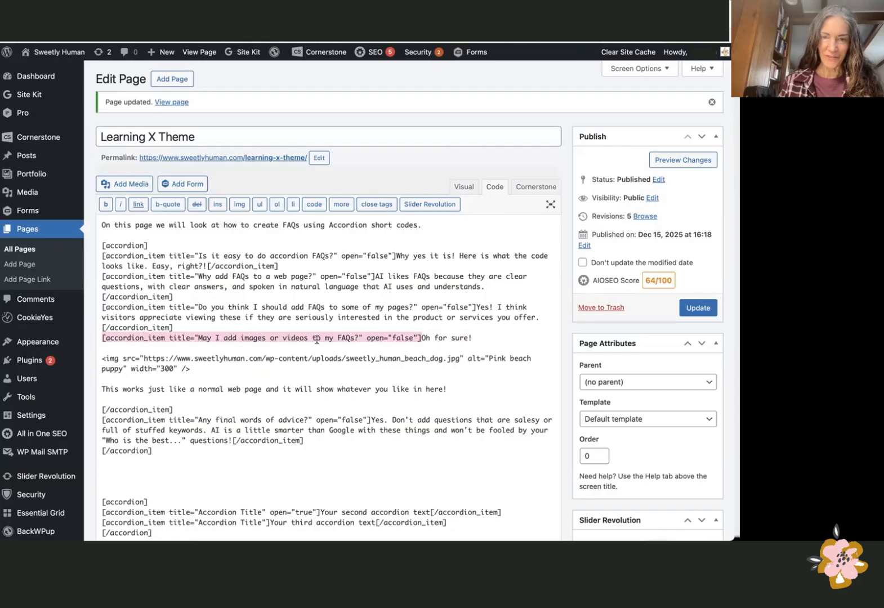
{"action": "scroll", "coordinate": [355, 338], "scroll_direction": "down", "scroll_amount": 1}
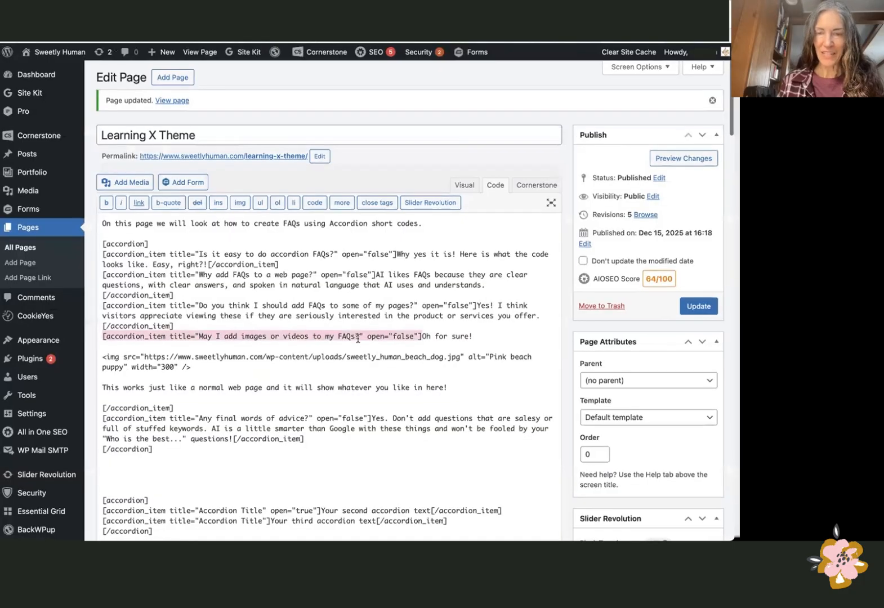
{"action": "left_click", "coordinate": [444, 337]}
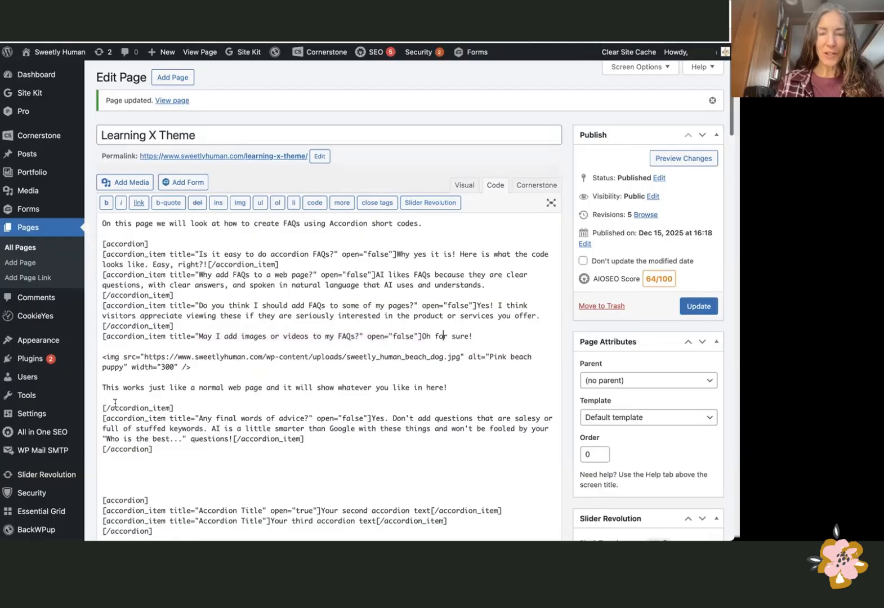
{"action": "left_click_drag", "start_coordinate": [183, 408], "coordinate": [88, 407]}
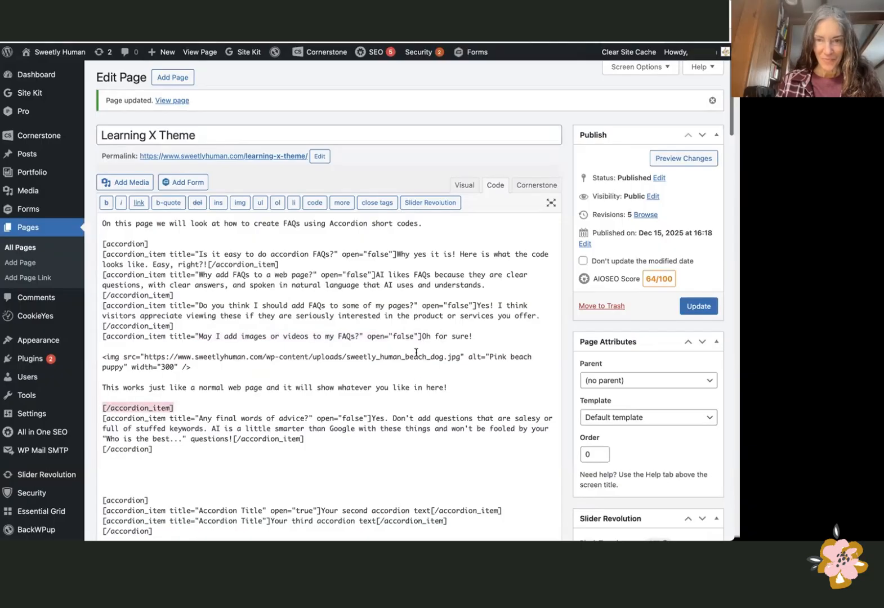
{"action": "left_click_drag", "start_coordinate": [422, 337], "coordinate": [451, 388]}
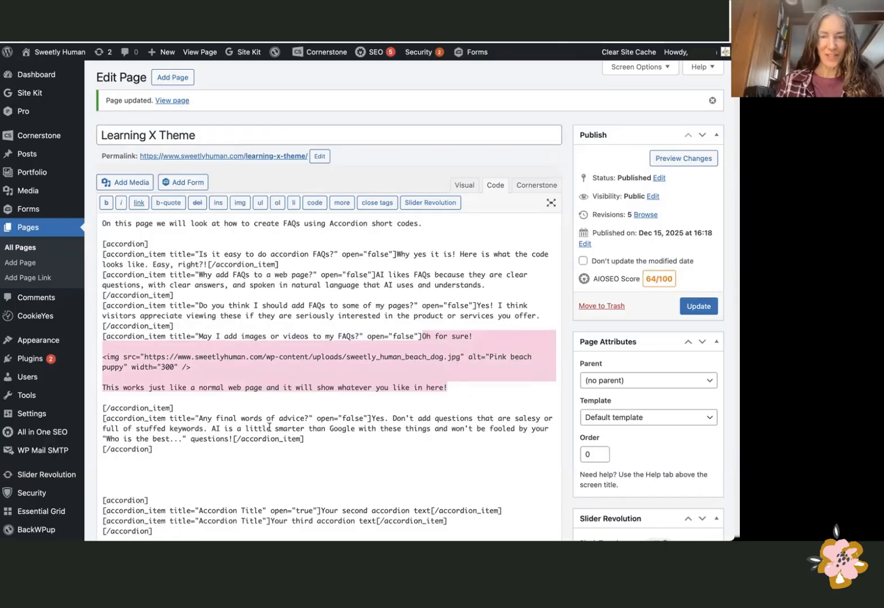
Put "Your second accordion text" on its own line, with a blank line separating it from the item's opening and closing tags
{"action": "scroll", "coordinate": [269, 427], "scroll_direction": "down", "scroll_amount": 3}
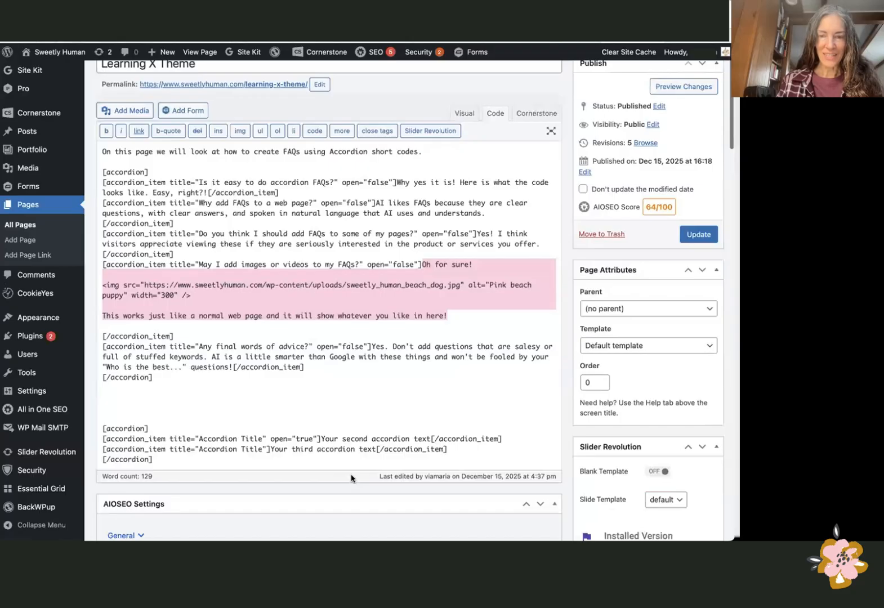
{"action": "left_click", "coordinate": [431, 439]}
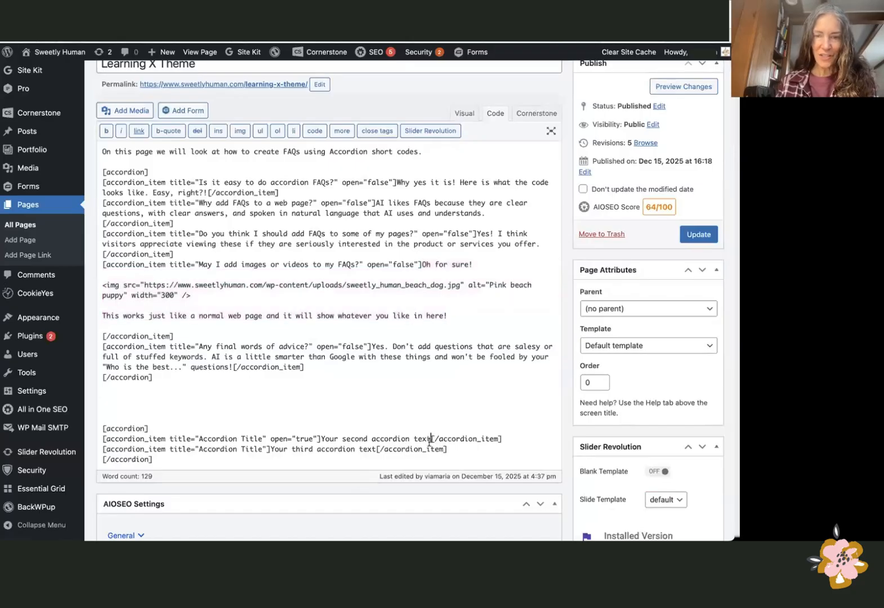
{"action": "key", "text": "Return"}
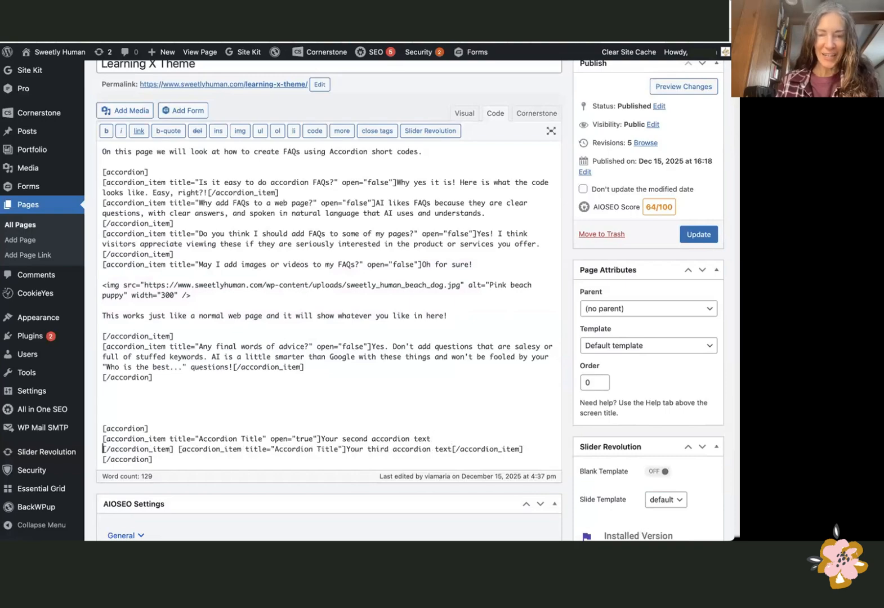
{"action": "key", "text": "Return"}
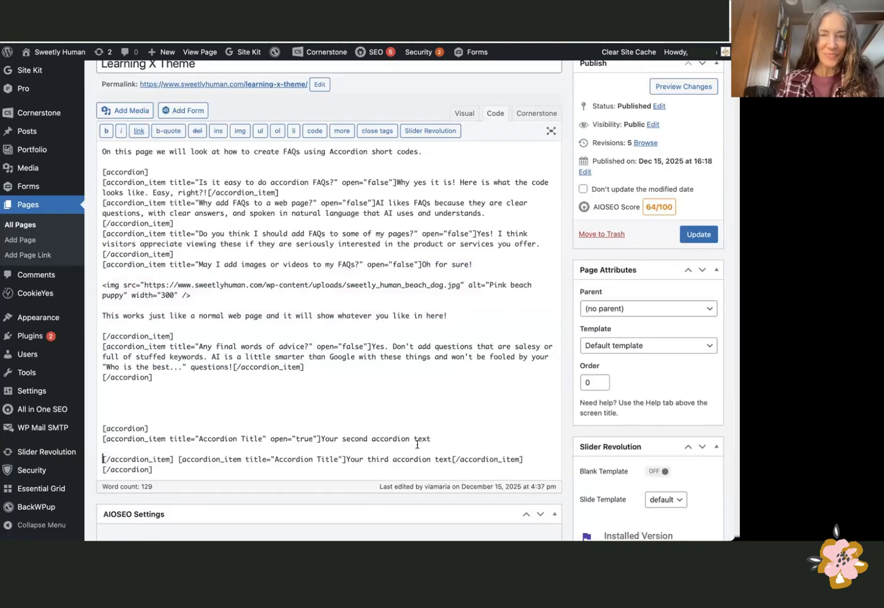
{"action": "left_click", "coordinate": [320, 439]}
{"action": "key", "text": "Return"}
{"action": "key", "text": "Return"}
Move the second item of the new accordion onto its own line, separated from the first item's closing tag by three blank lines
{"action": "scroll", "coordinate": [243, 378], "scroll_direction": "down", "scroll_amount": 1}
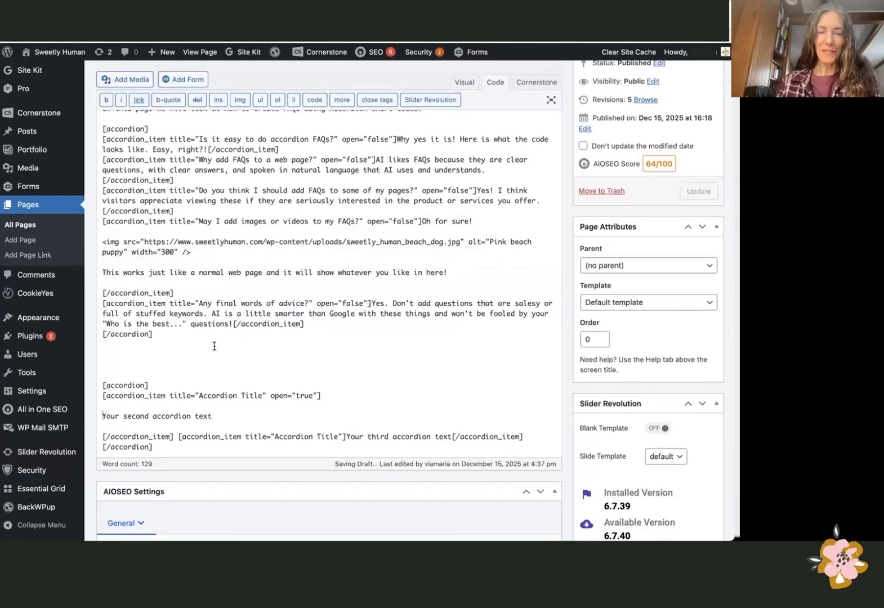
{"action": "scroll", "coordinate": [214, 346], "scroll_direction": "down", "scroll_amount": 1}
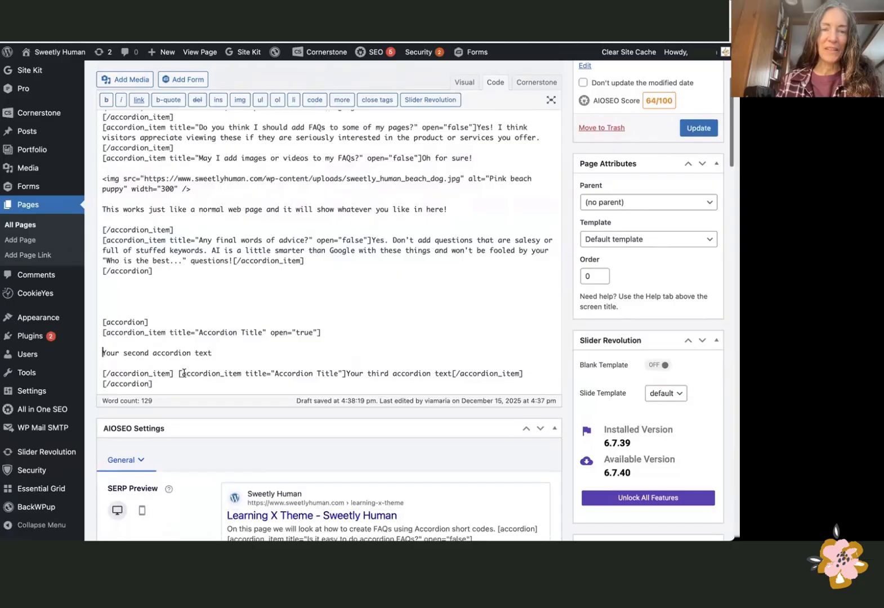
{"action": "left_click", "coordinate": [178, 373]}
{"action": "key", "text": "Return"}
{"action": "key", "text": "Return"}
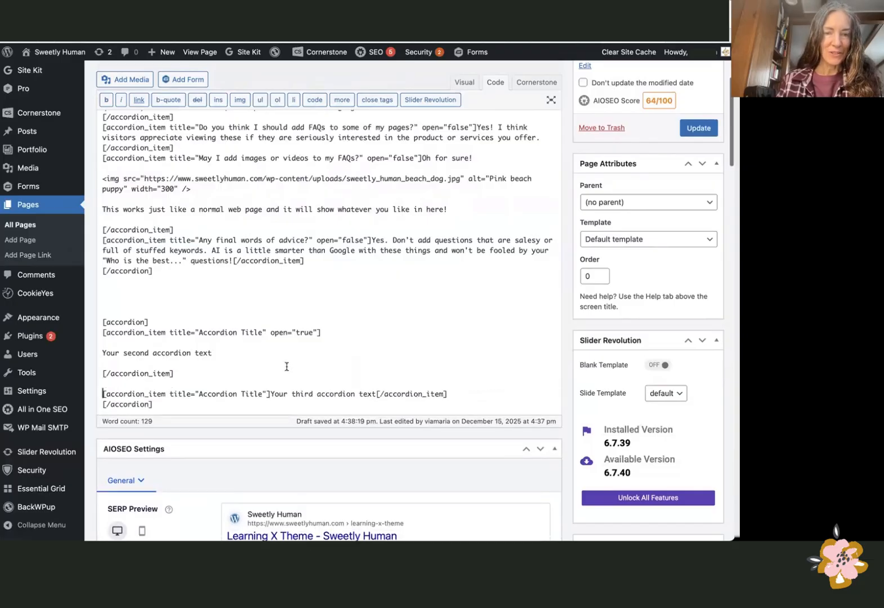
{"action": "key", "text": "Return"}
{"action": "key", "text": "Return"}
Insert sweetly_human_pink_spots.jpg from the media library below "Your second accordion text", separated by a blank line, and update the page
{"action": "left_click", "coordinate": [229, 357]}
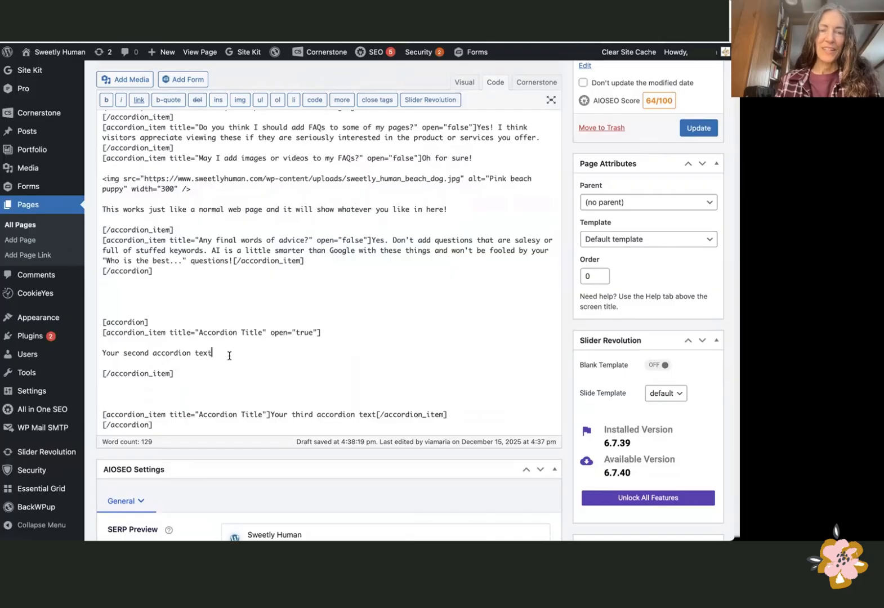
{"action": "key", "text": "Return"}
{"action": "key", "text": "Return"}
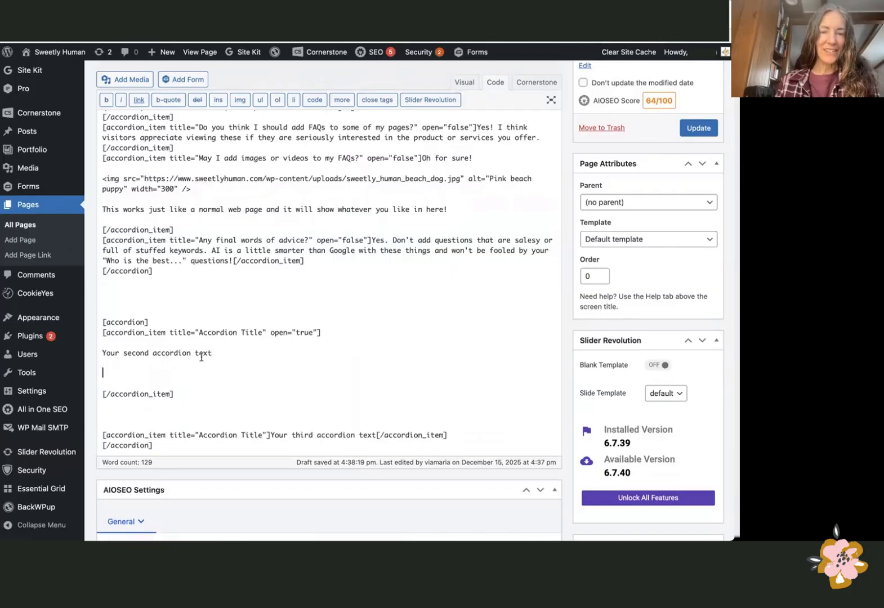
{"action": "left_click", "coordinate": [135, 80]}
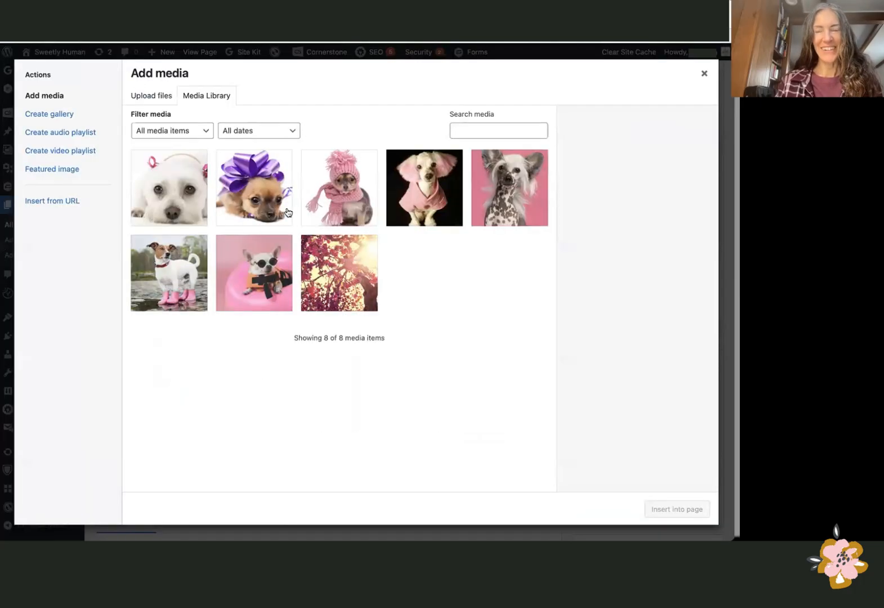
{"action": "left_click", "coordinate": [508, 190]}
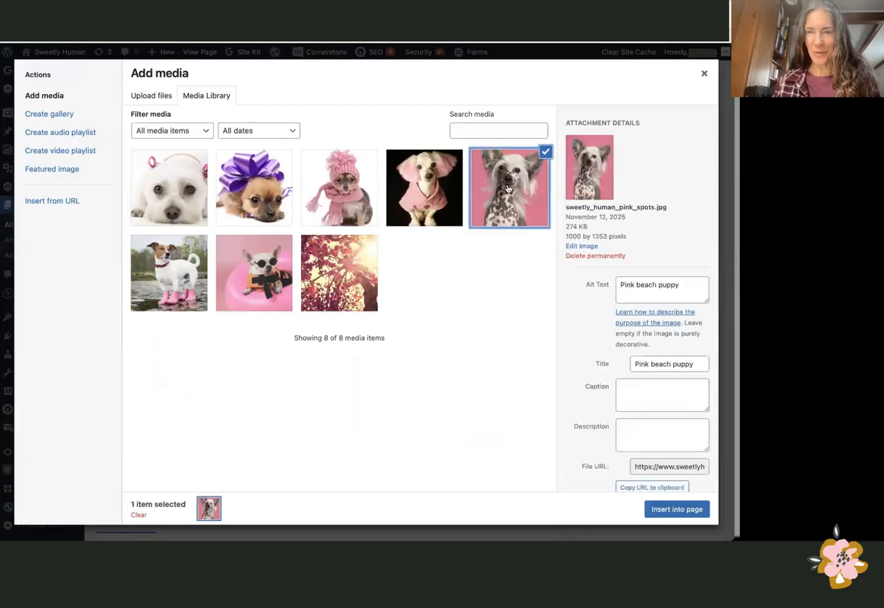
{"action": "left_click", "coordinate": [689, 510]}
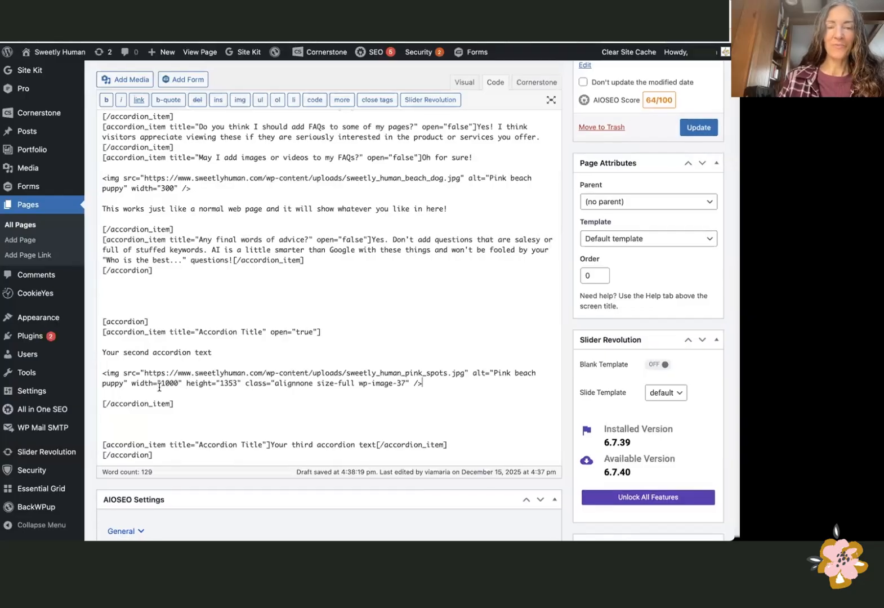
{"action": "left_click", "coordinate": [707, 128]}
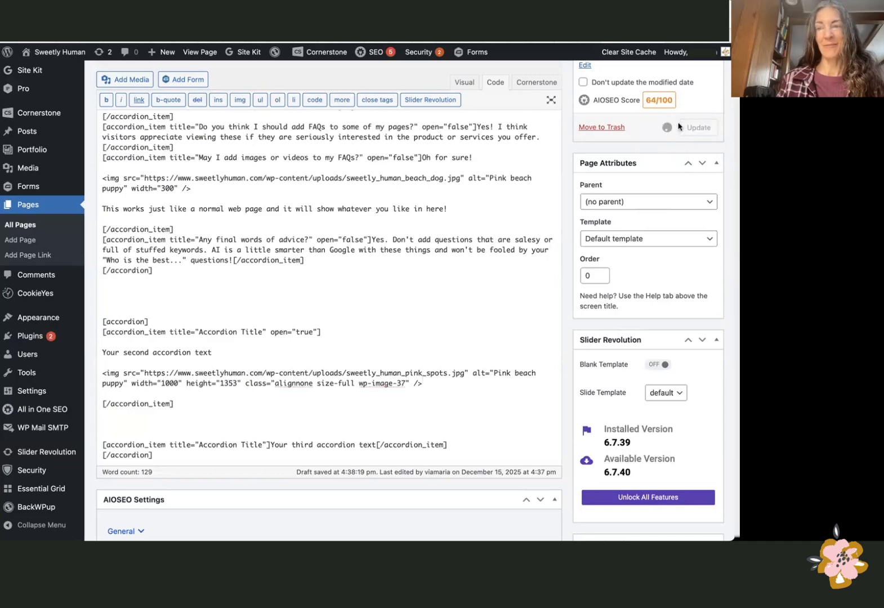
Reload the published page to check the inserted image inside the new accordion item, and return to the page editor
{"action": "left_click", "coordinate": [597, 43]}
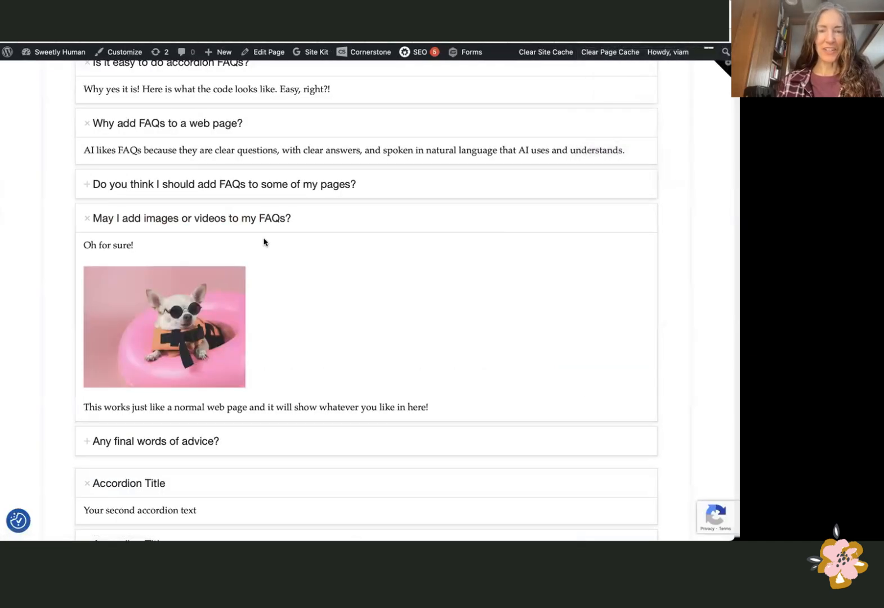
{"action": "key", "text": "super+r"}
{"action": "scroll", "coordinate": [263, 242], "scroll_direction": "down", "scroll_amount": 5}
{"action": "scroll", "coordinate": [265, 243], "scroll_direction": "down", "scroll_amount": 10}
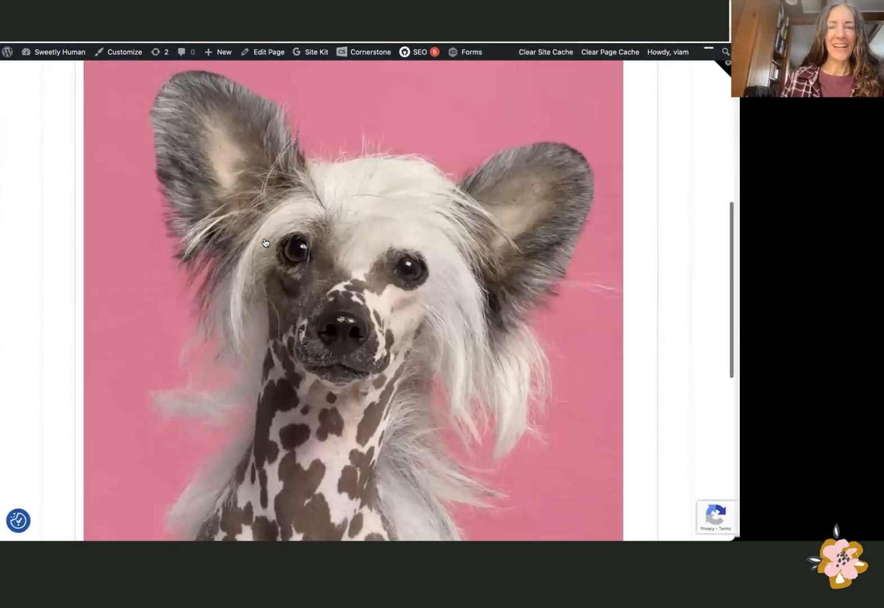
{"action": "scroll", "coordinate": [395, 182], "scroll_direction": "up", "scroll_amount": 10}
{"action": "scroll", "coordinate": [395, 181], "scroll_direction": "up", "scroll_amount": 1}
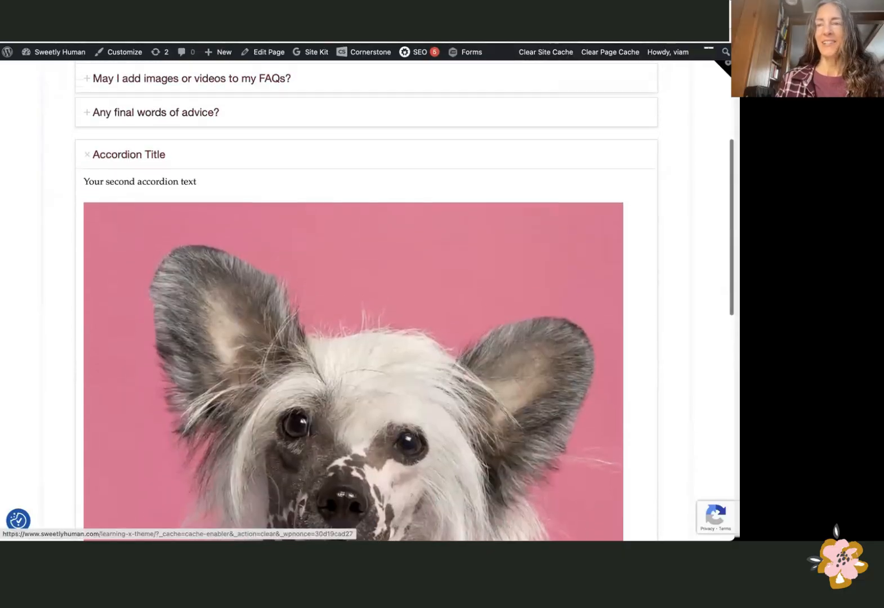
{"action": "left_click", "coordinate": [648, 42]}
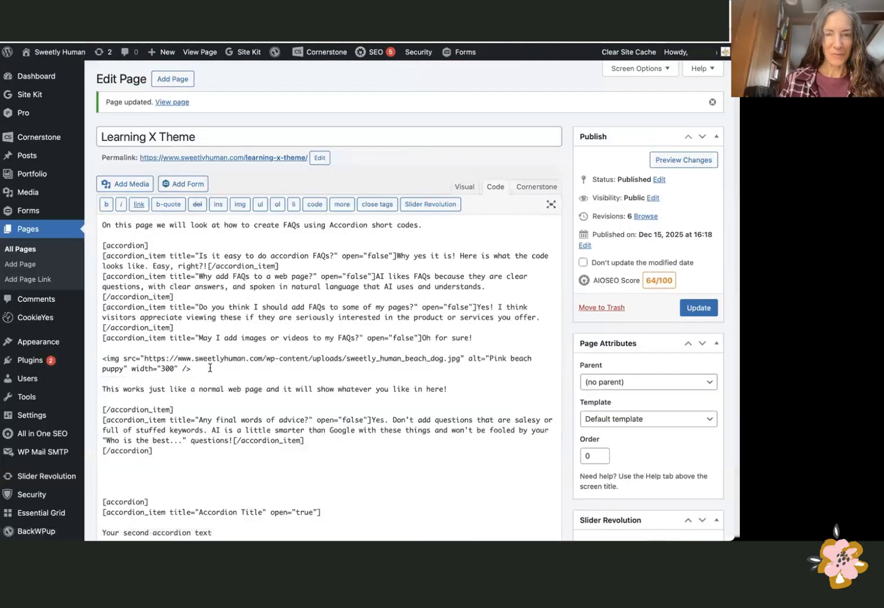
Remove the height and class attributes from the sweetly_human_pink_spots.jpg image tag, set its width to 300, and update the page
{"action": "scroll", "coordinate": [192, 330], "scroll_direction": "down", "scroll_amount": 3}
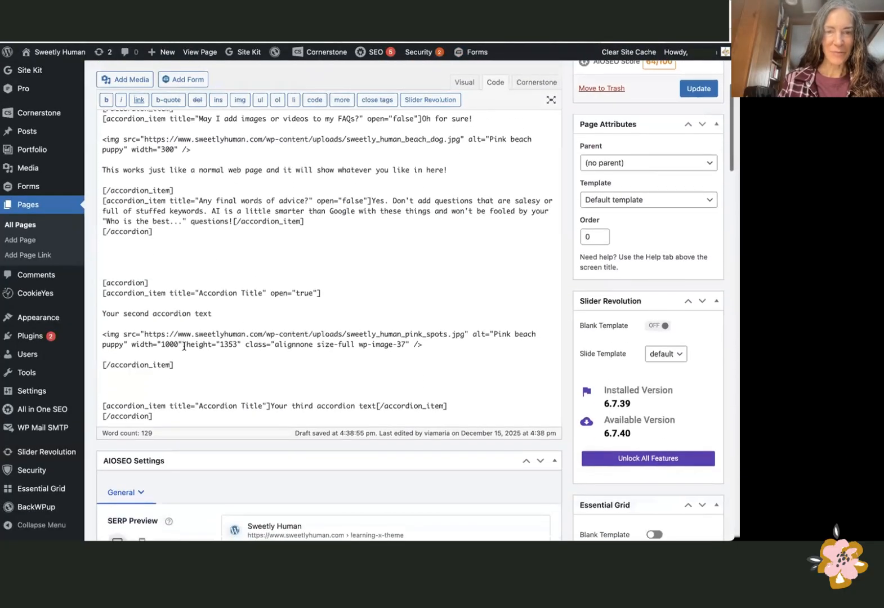
{"action": "left_click_drag", "start_coordinate": [186, 346], "coordinate": [412, 345]}
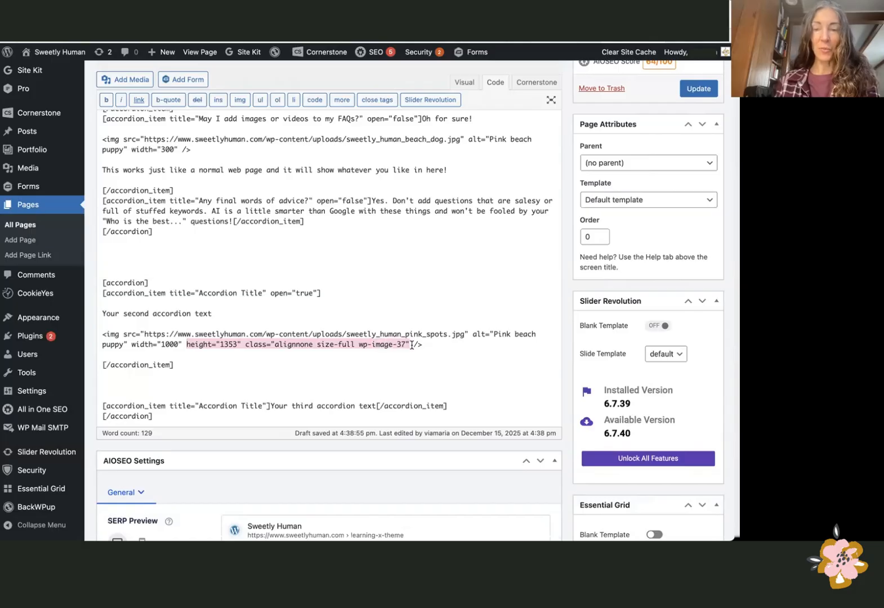
{"action": "key", "text": "BackSpace"}
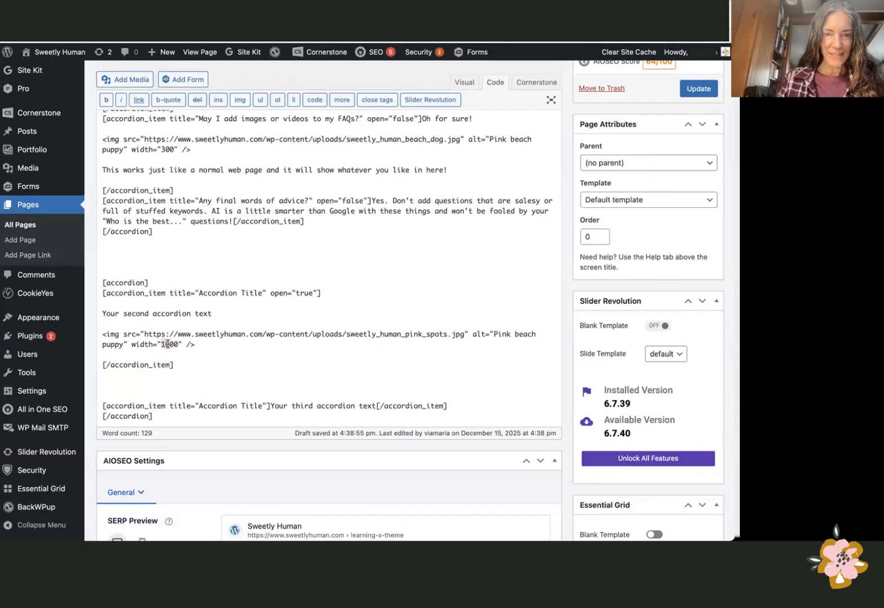
{"action": "type", "text": "3"}
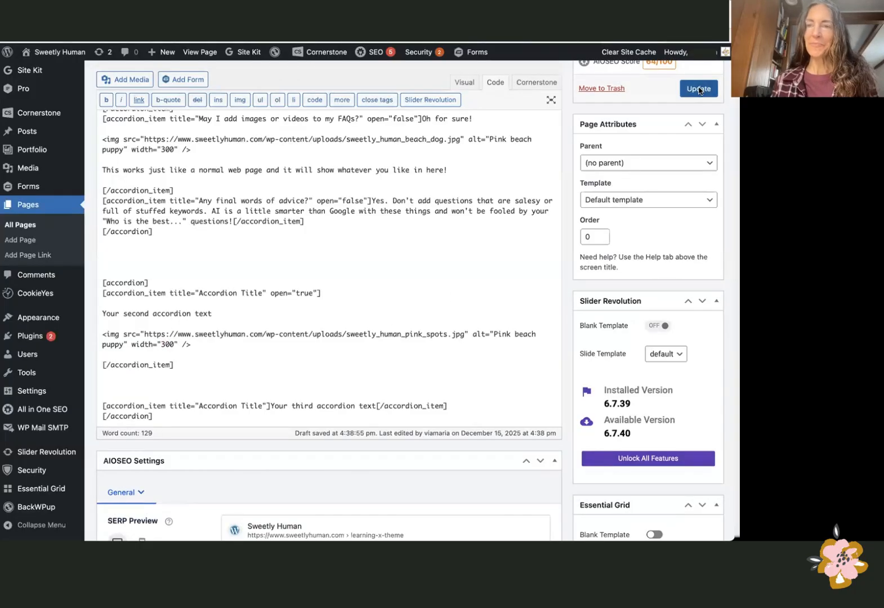
Reload the published Learning X Theme page and check the resized image inside the new accordion's first item
{"action": "left_click", "coordinate": [473, 19]}
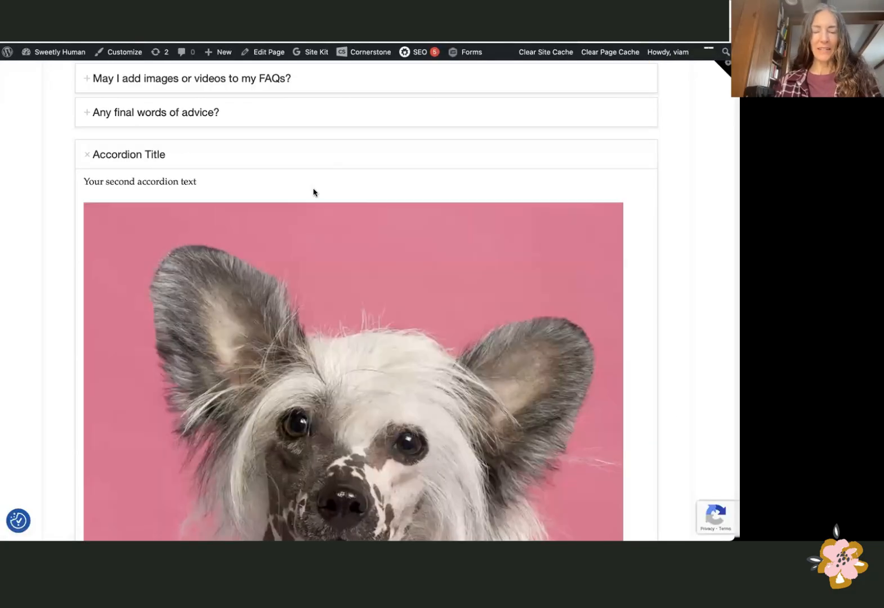
{"action": "key", "text": "super+r"}
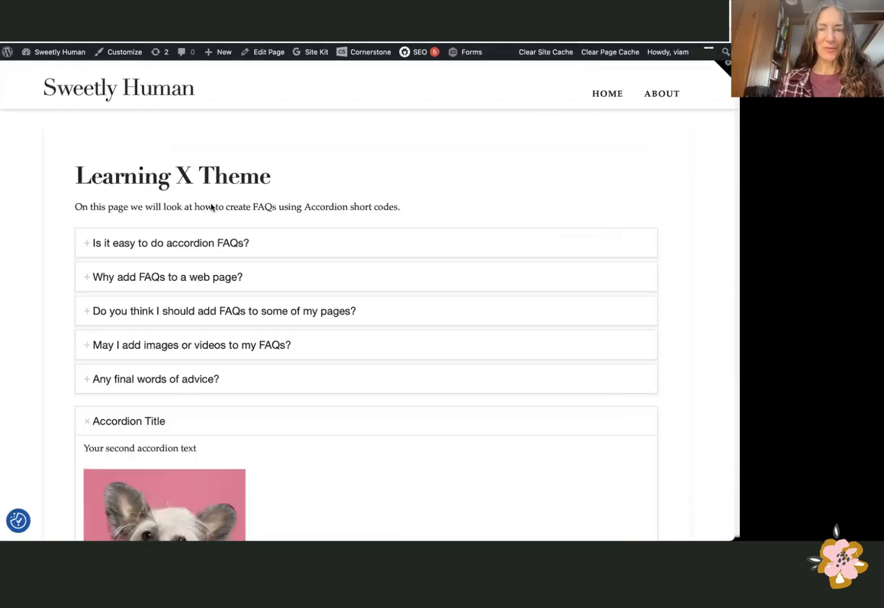
{"action": "scroll", "coordinate": [297, 248], "scroll_direction": "up", "scroll_amount": 1}
{"action": "scroll", "coordinate": [297, 247], "scroll_direction": "up", "scroll_amount": 1}
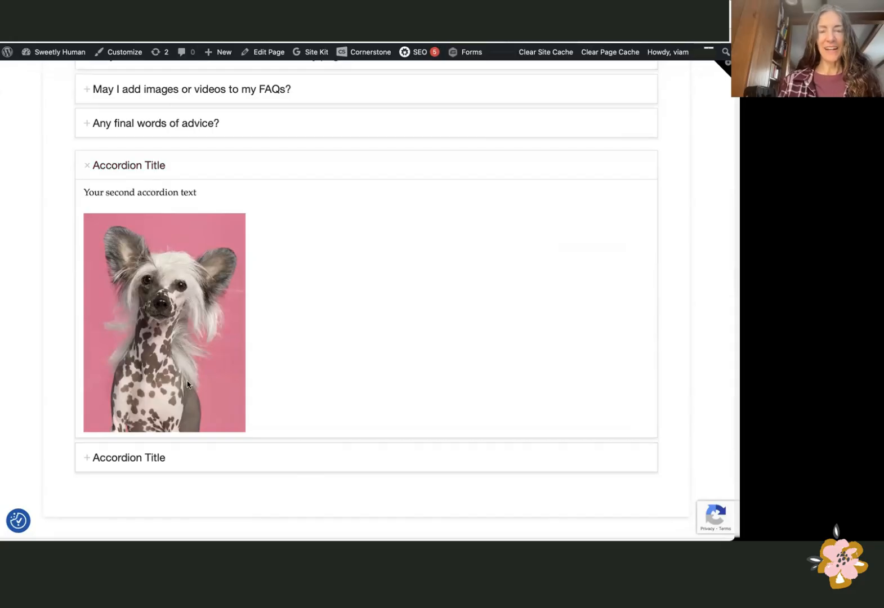
Expand the new accordion's last item and "Why add FAQs to a web page?" on the published page, and return to the page editor
{"action": "left_click", "coordinate": [134, 461]}
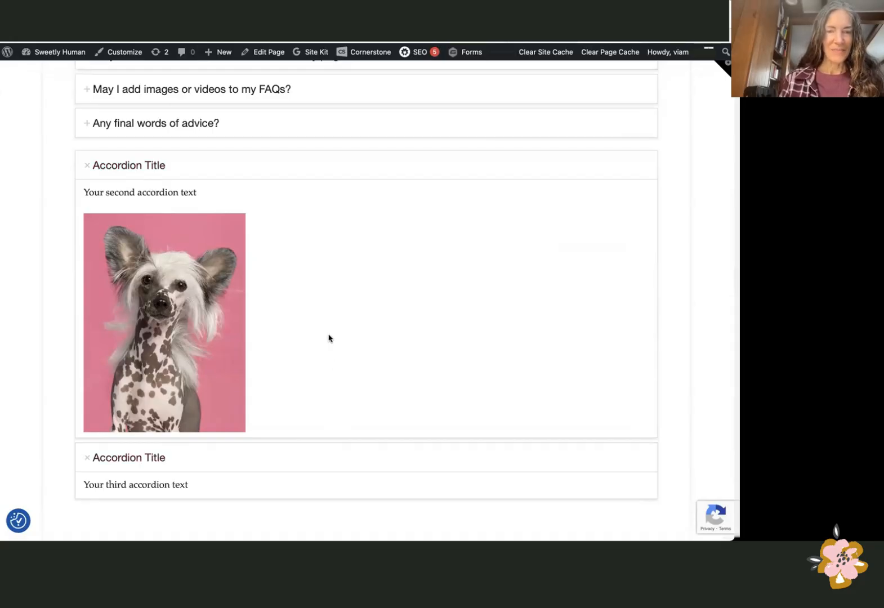
{"action": "scroll", "coordinate": [329, 338], "scroll_direction": "up", "scroll_amount": 5}
{"action": "left_click", "coordinate": [248, 245]}
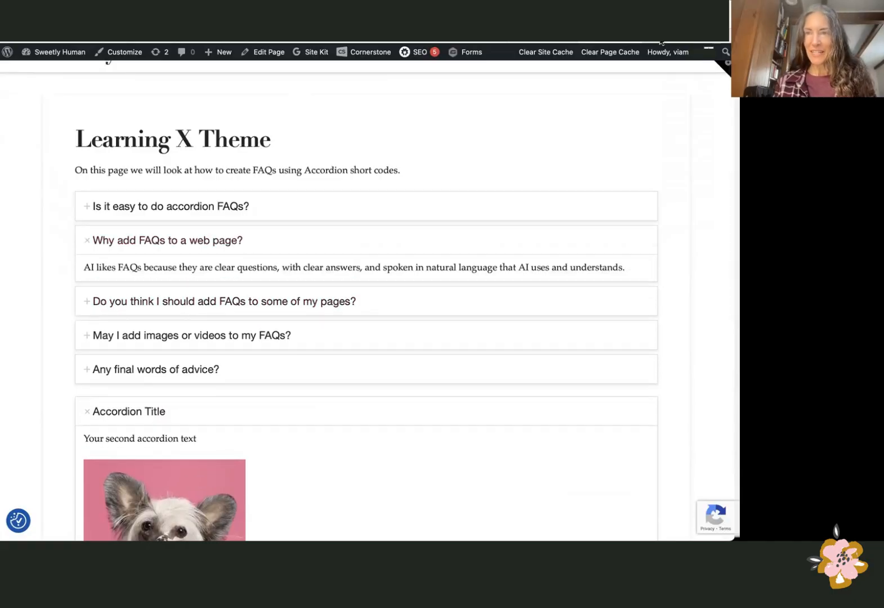
{"action": "left_click", "coordinate": [644, 35]}
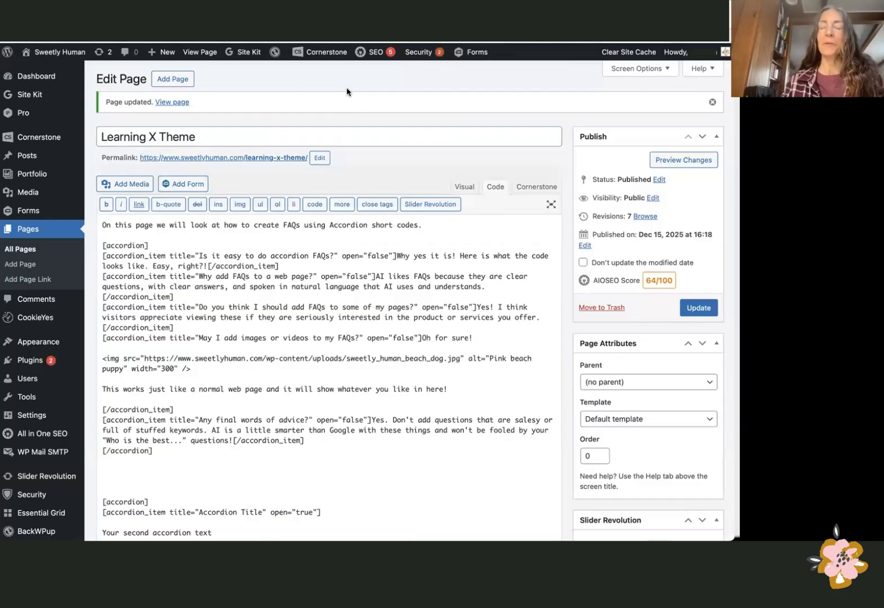